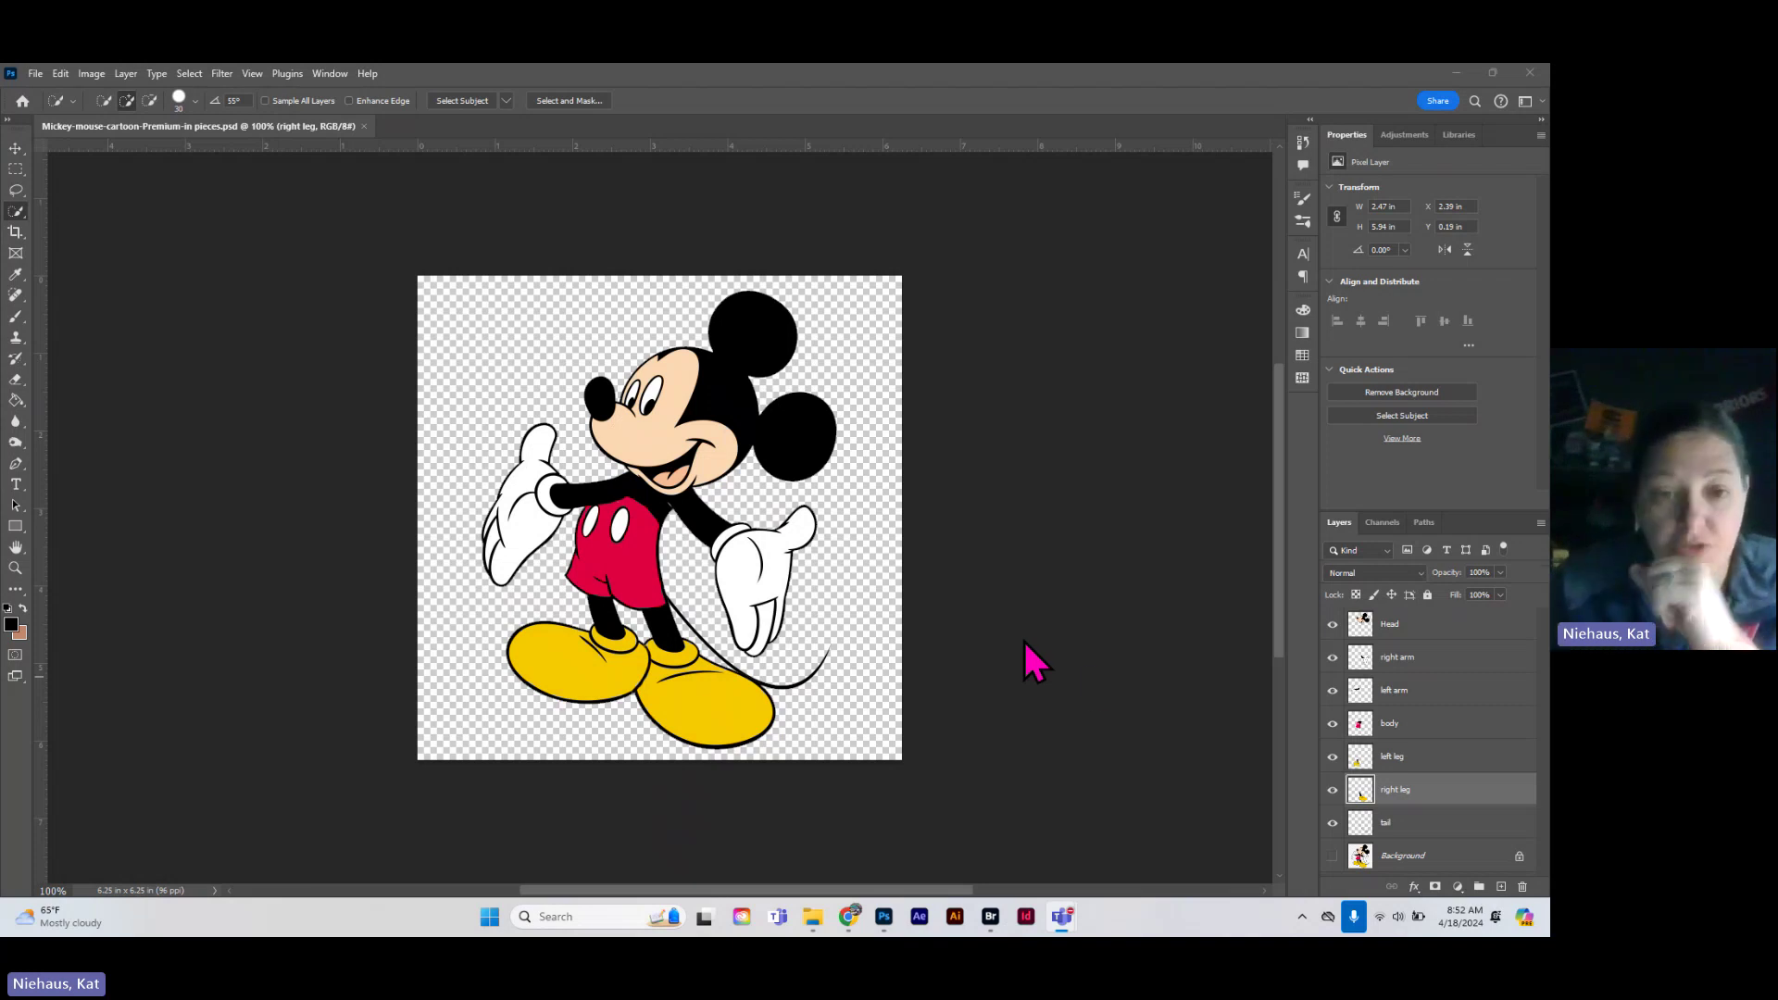
# - Hide all part layers leaving only Background, move 'left arm' below 'body', and select Background
pyautogui.click(1331, 828)
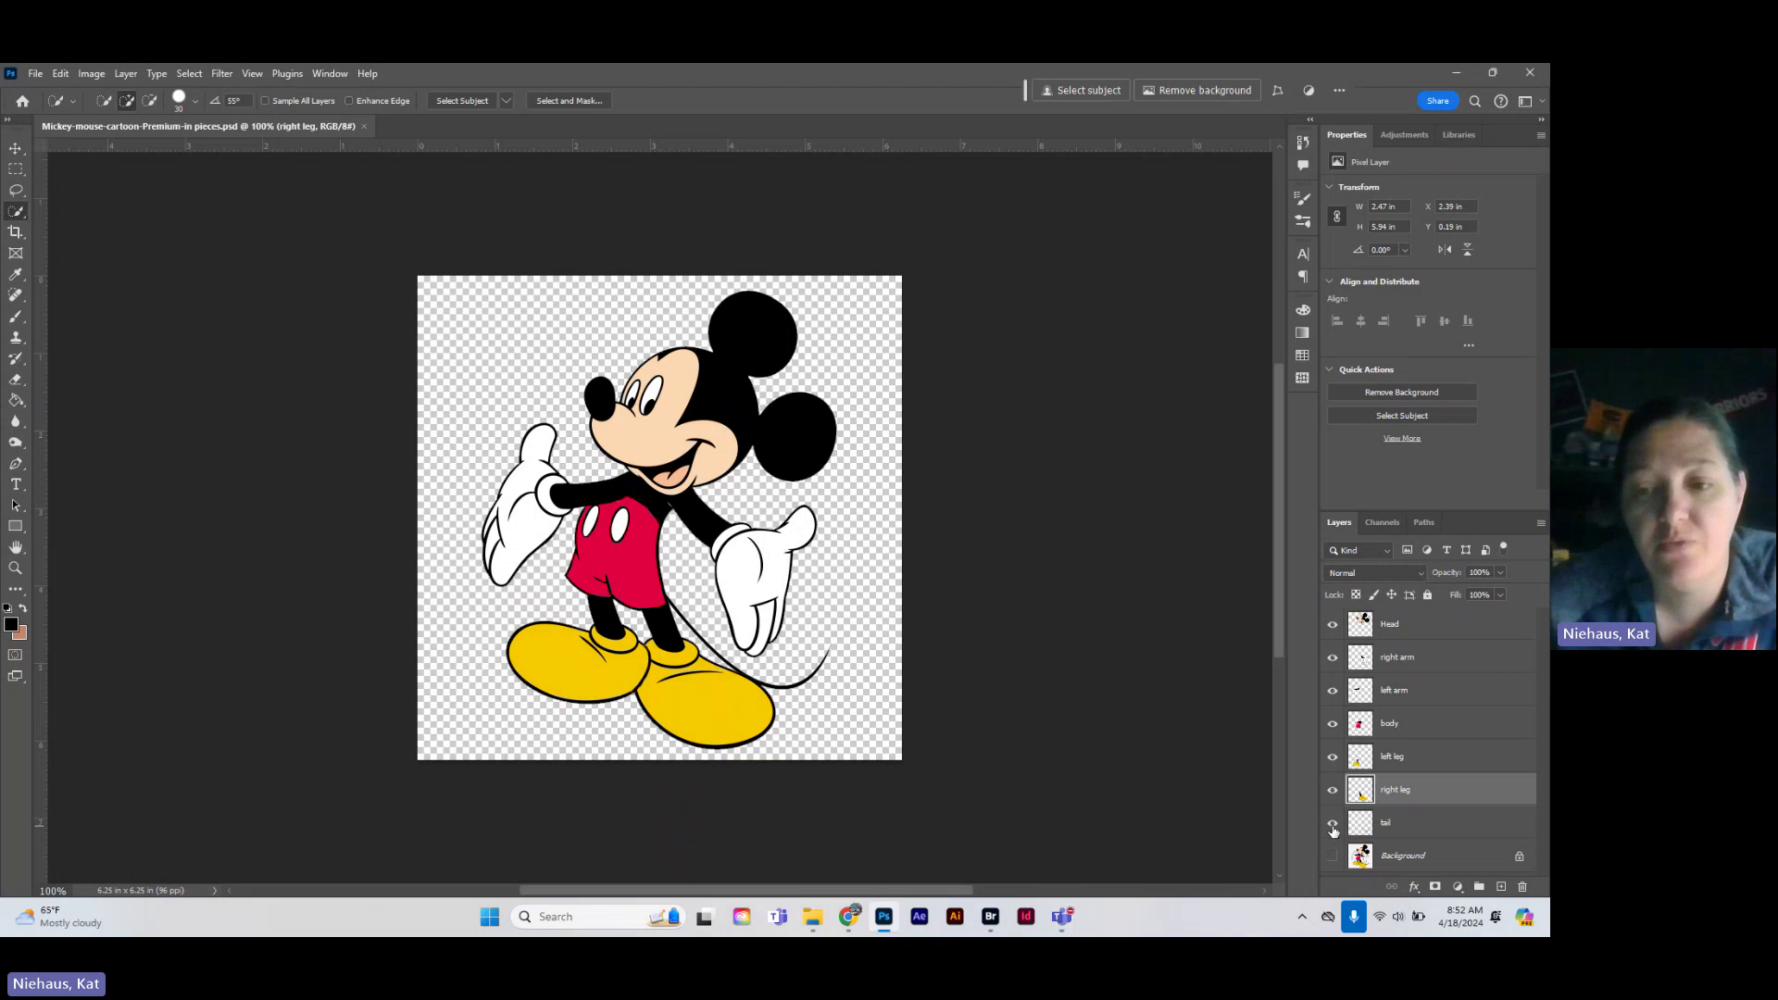
pyautogui.moveTo(1332, 828); pyautogui.dragTo(1332, 623)
pyautogui.click(1332, 856)
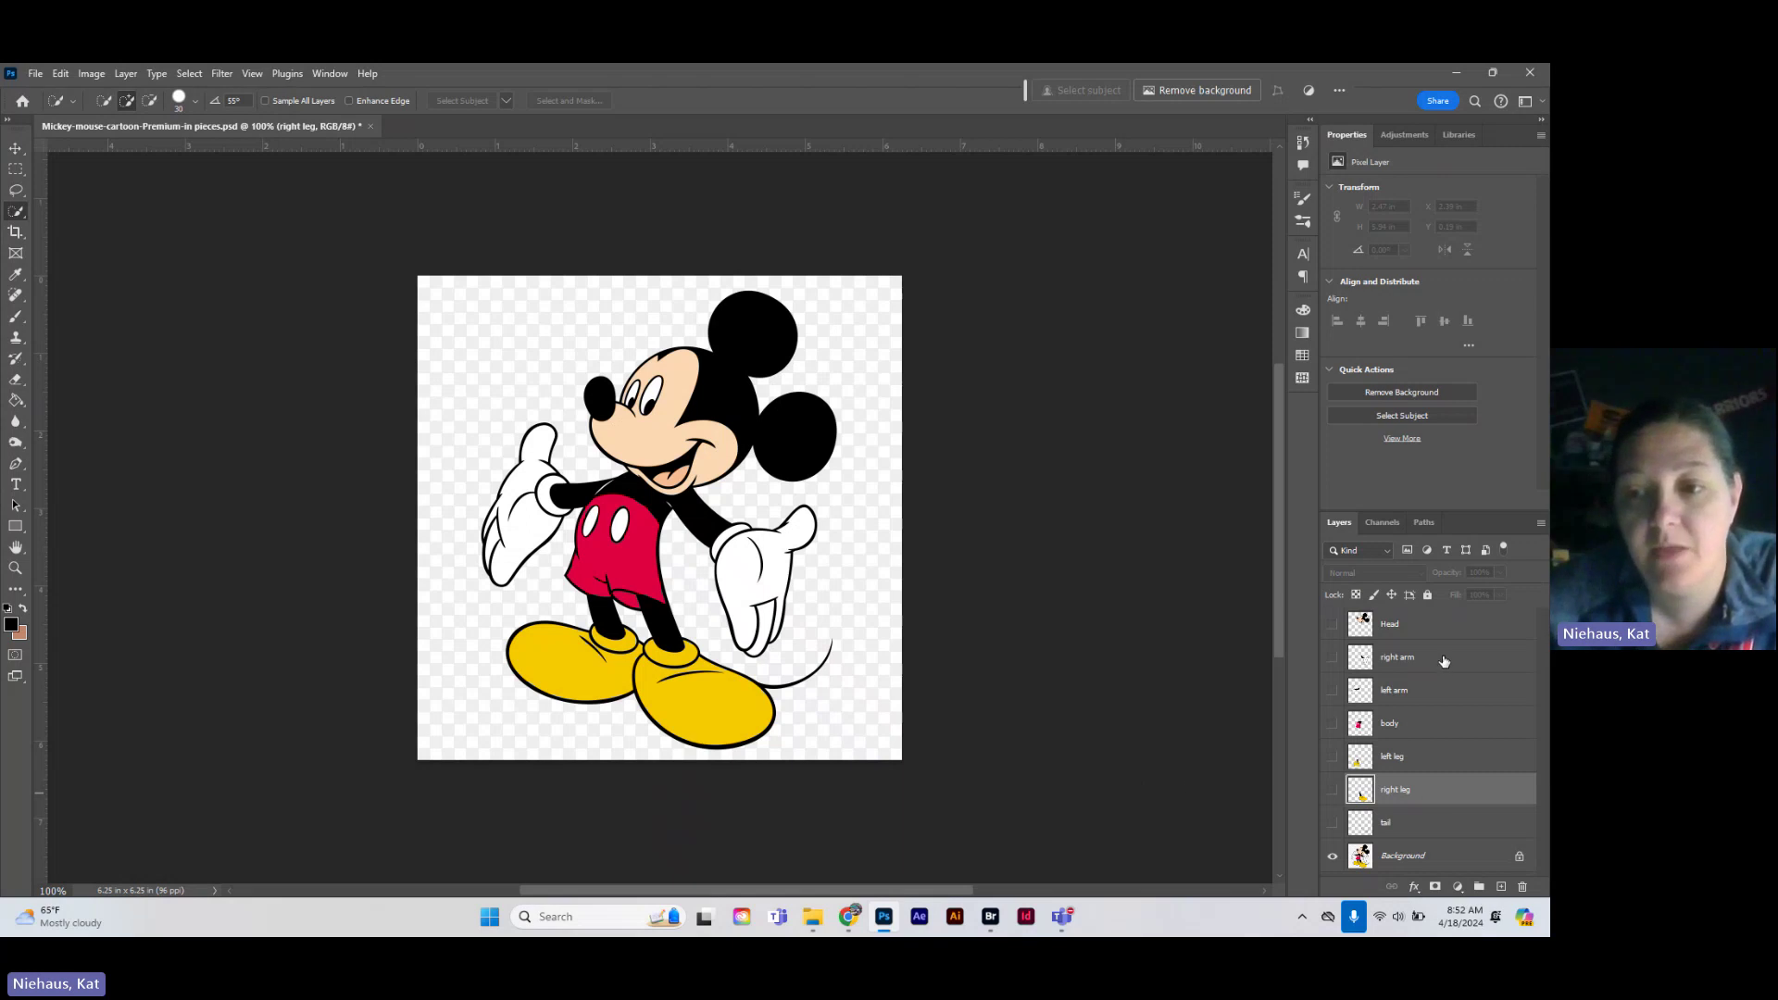
pyautogui.moveTo(1430, 696); pyautogui.dragTo(1436, 741)
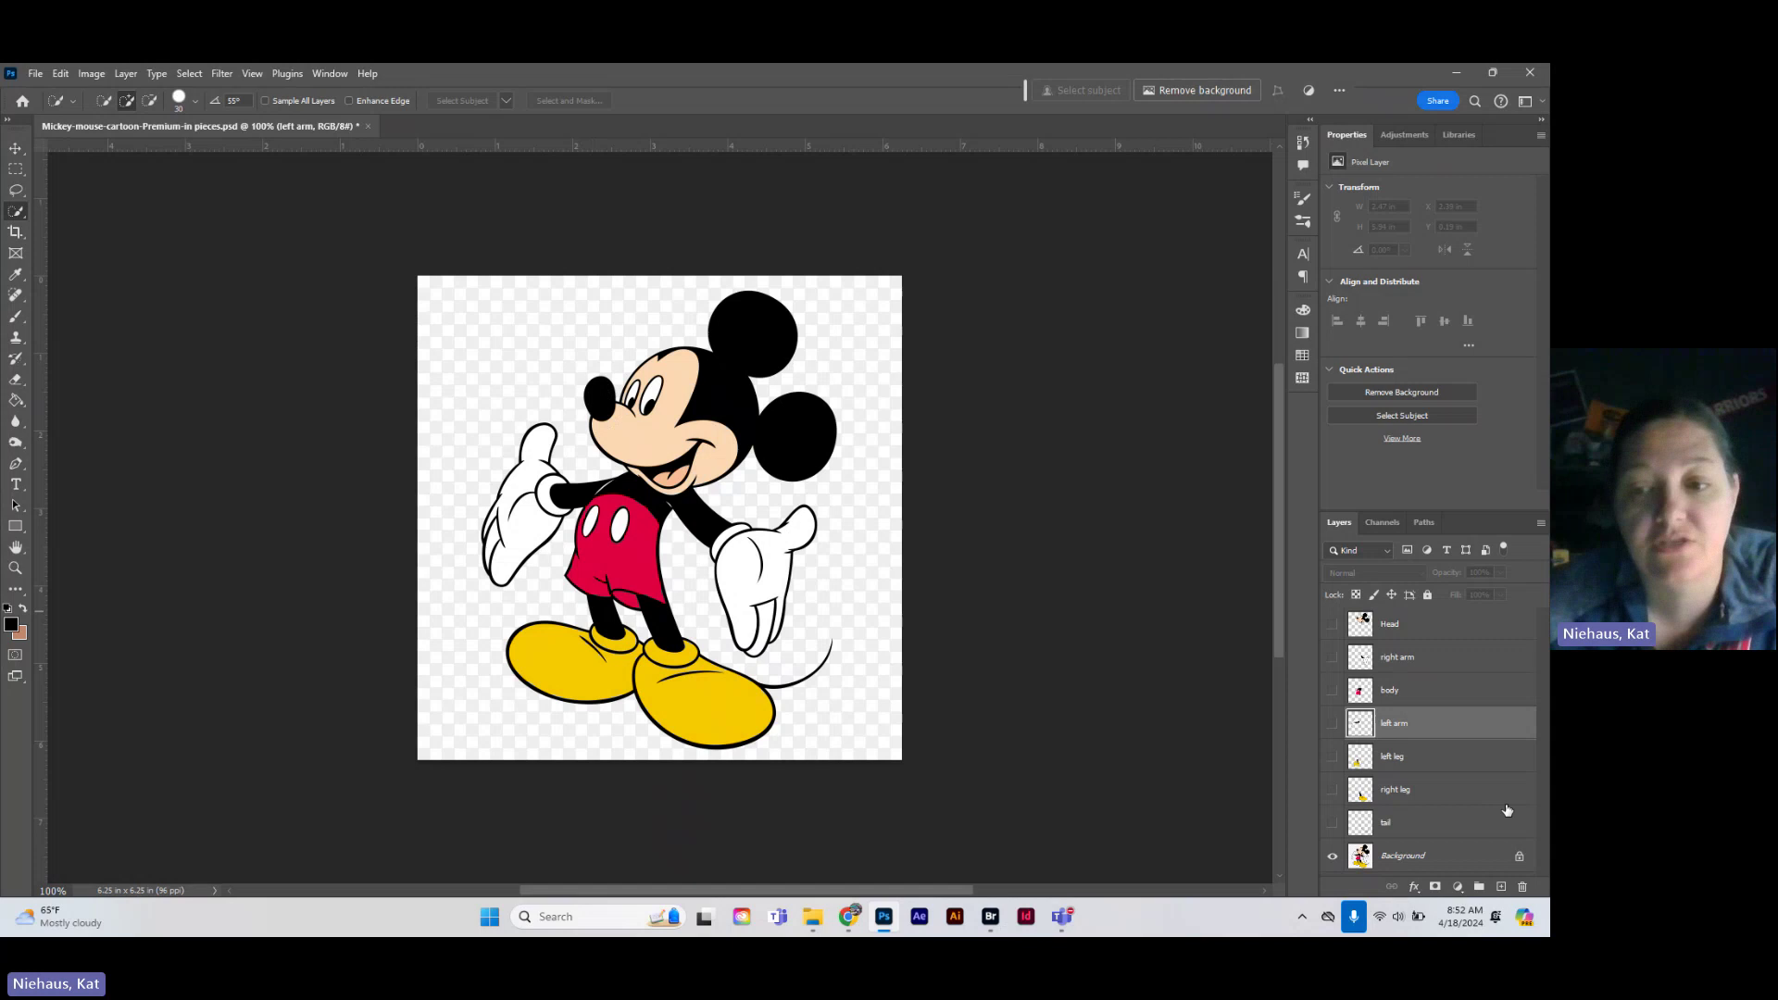
pyautogui.click(1425, 864)
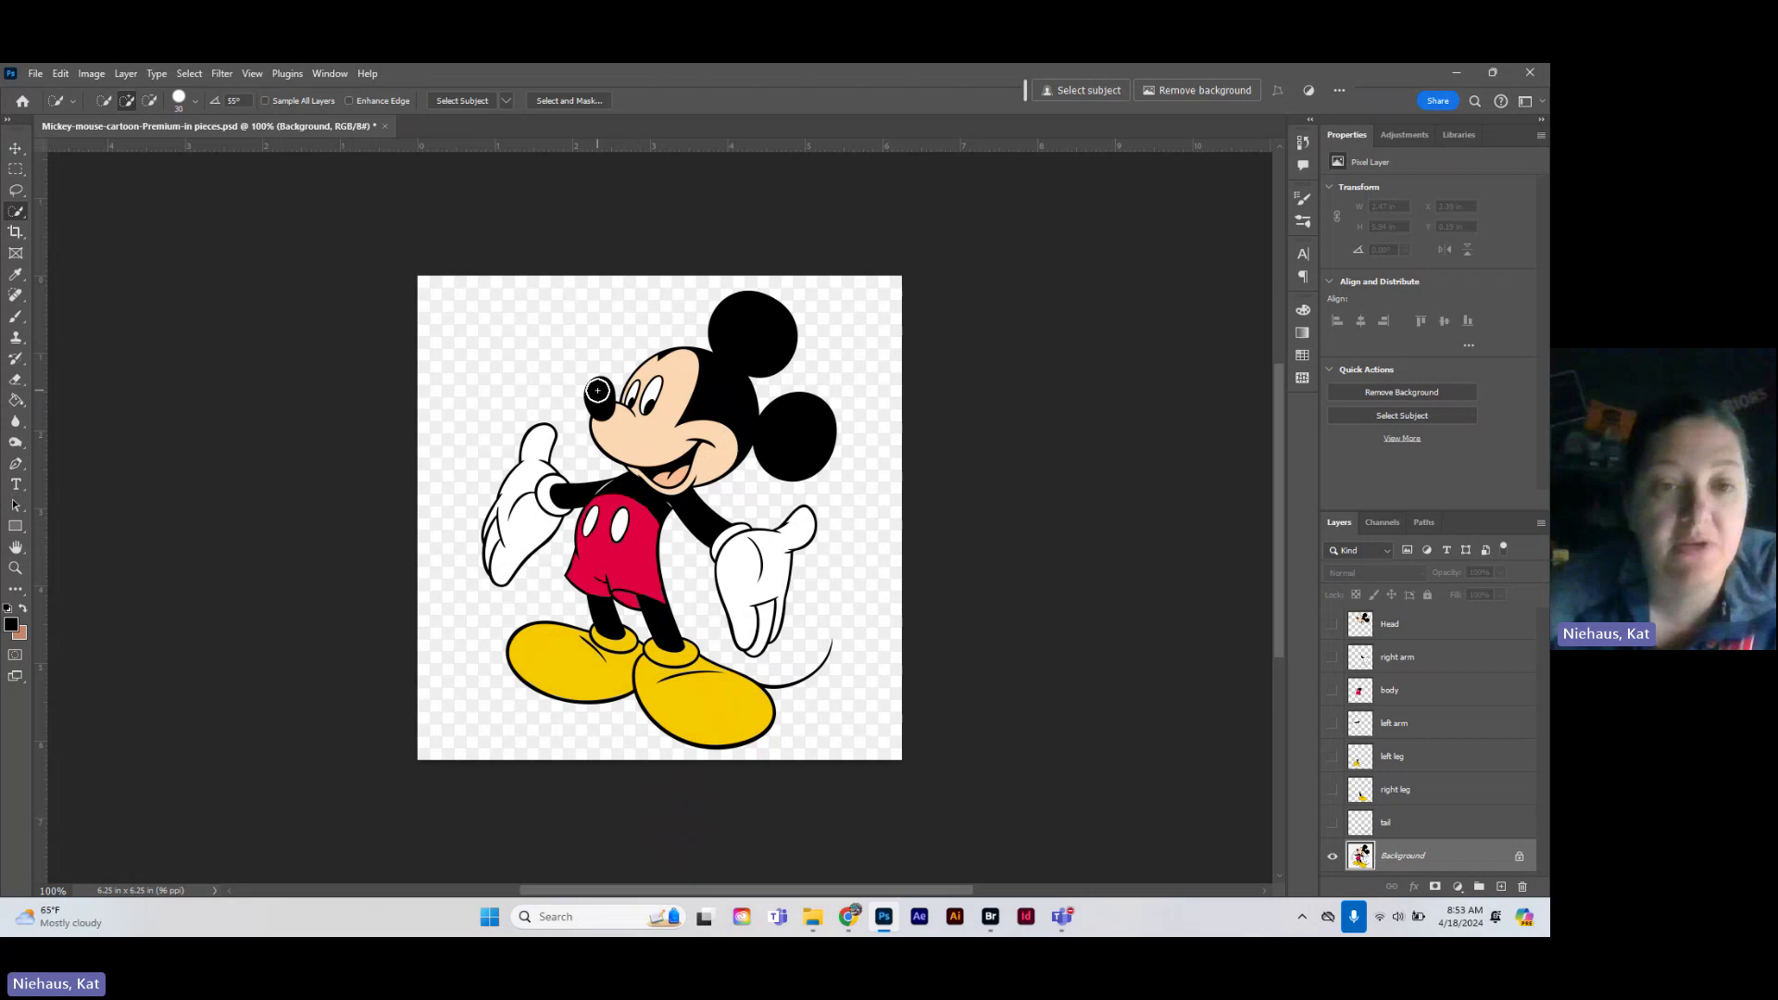
# - Quick-select Mickey's head, ears and mouth, subtract the stray chin area, then pick the Lasso Tool
pyautogui.moveTo(597, 391)
pyautogui.mouseDown()
pyautogui.moveTo(602, 407)
pyautogui.moveTo(648, 399)
pyautogui.moveTo(612, 445)
pyautogui.moveTo(655, 466)
pyautogui.moveTo(733, 361)
pyautogui.moveTo(671, 366)
pyautogui.mouseUp()
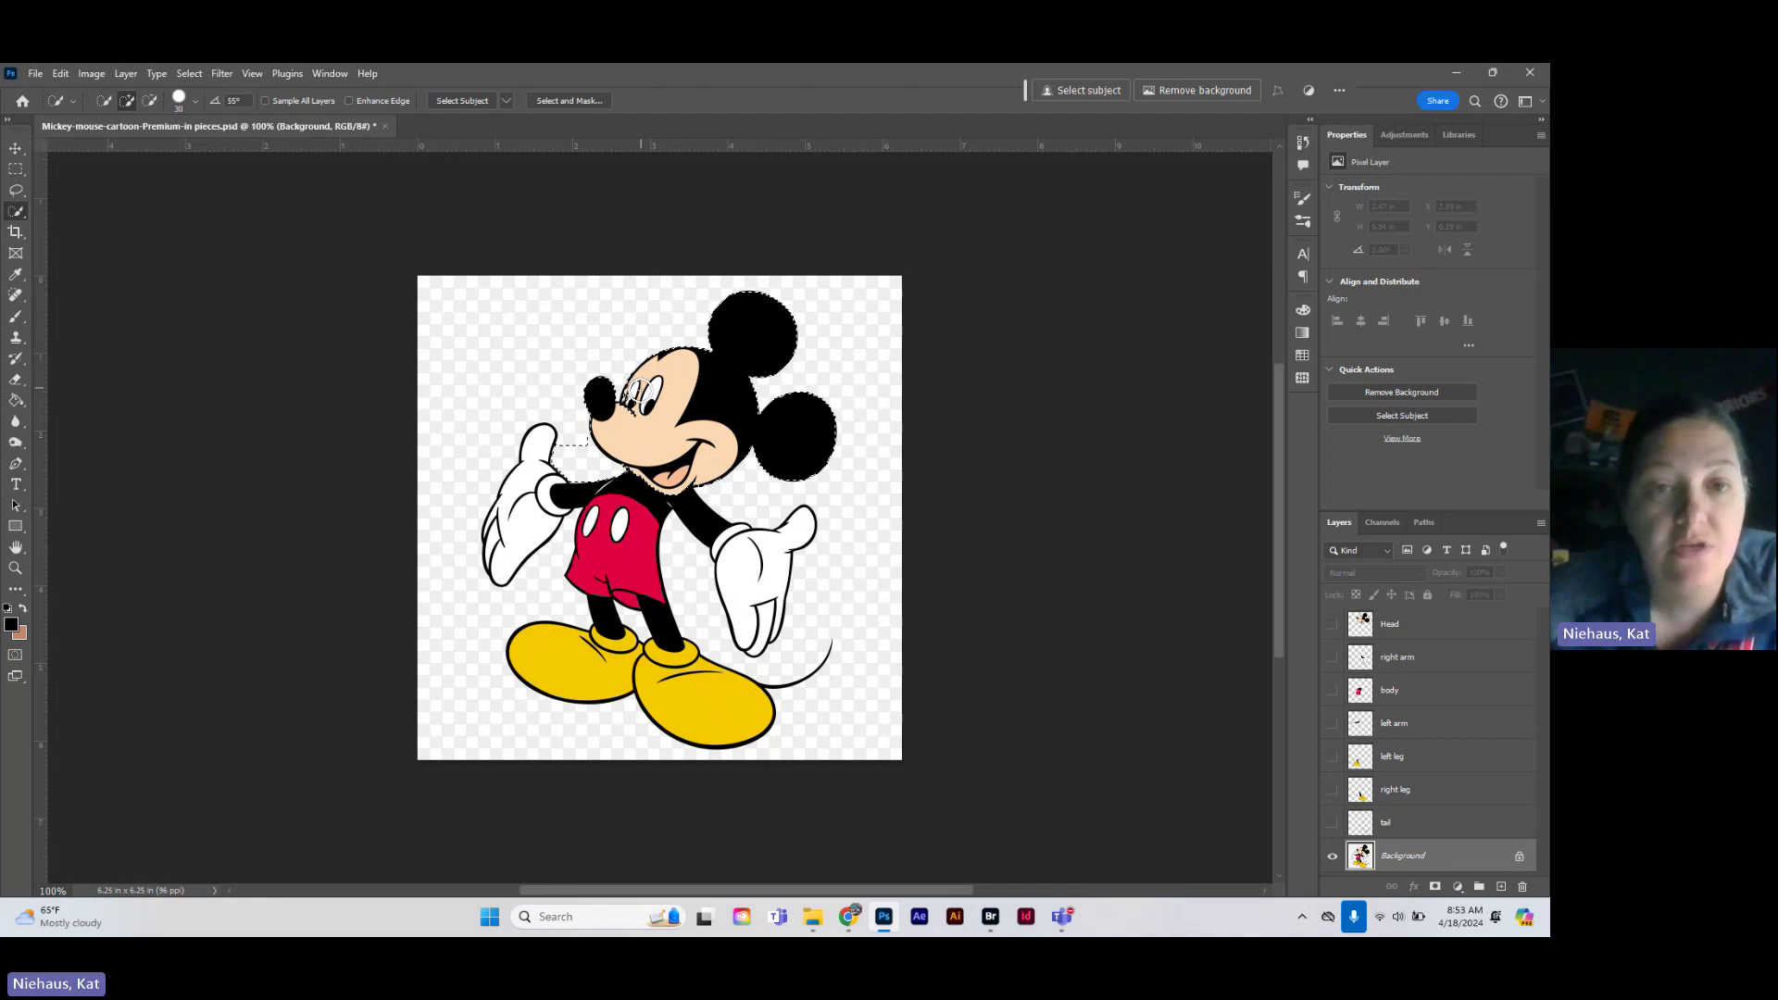
pyautogui.click(677, 475)
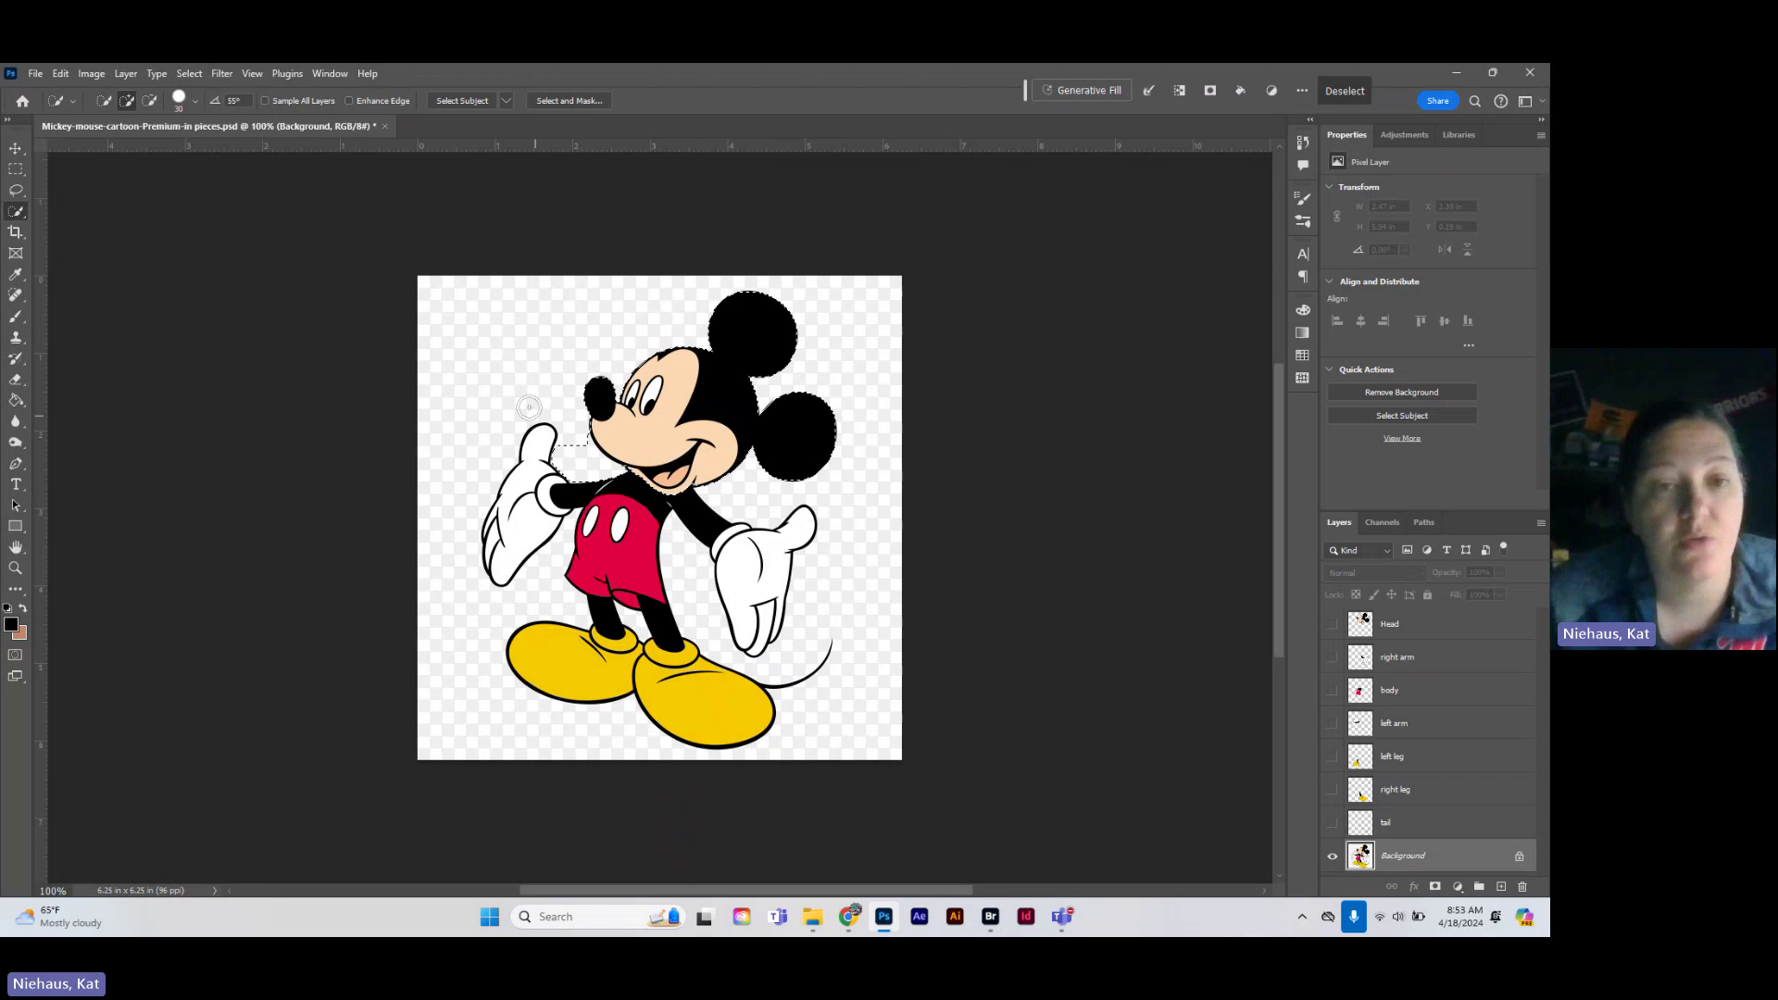
pyautogui.click(512, 326)
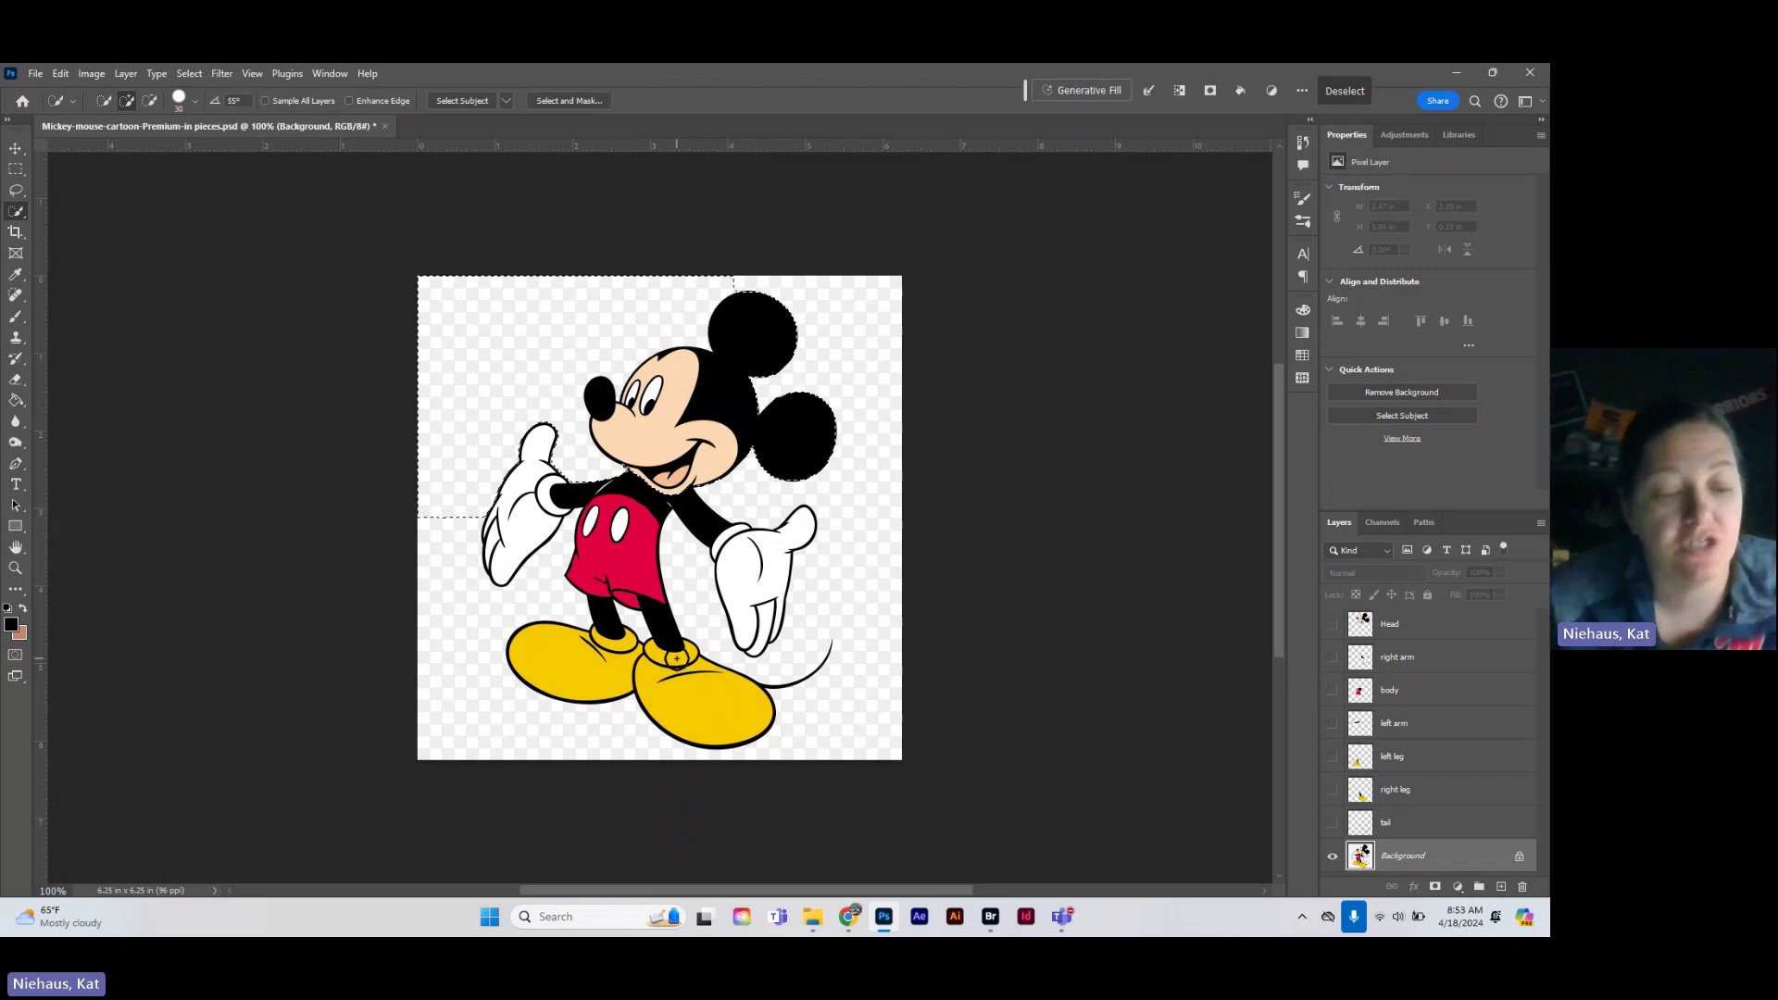
pyautogui.hotkey('ctrl', 'z')
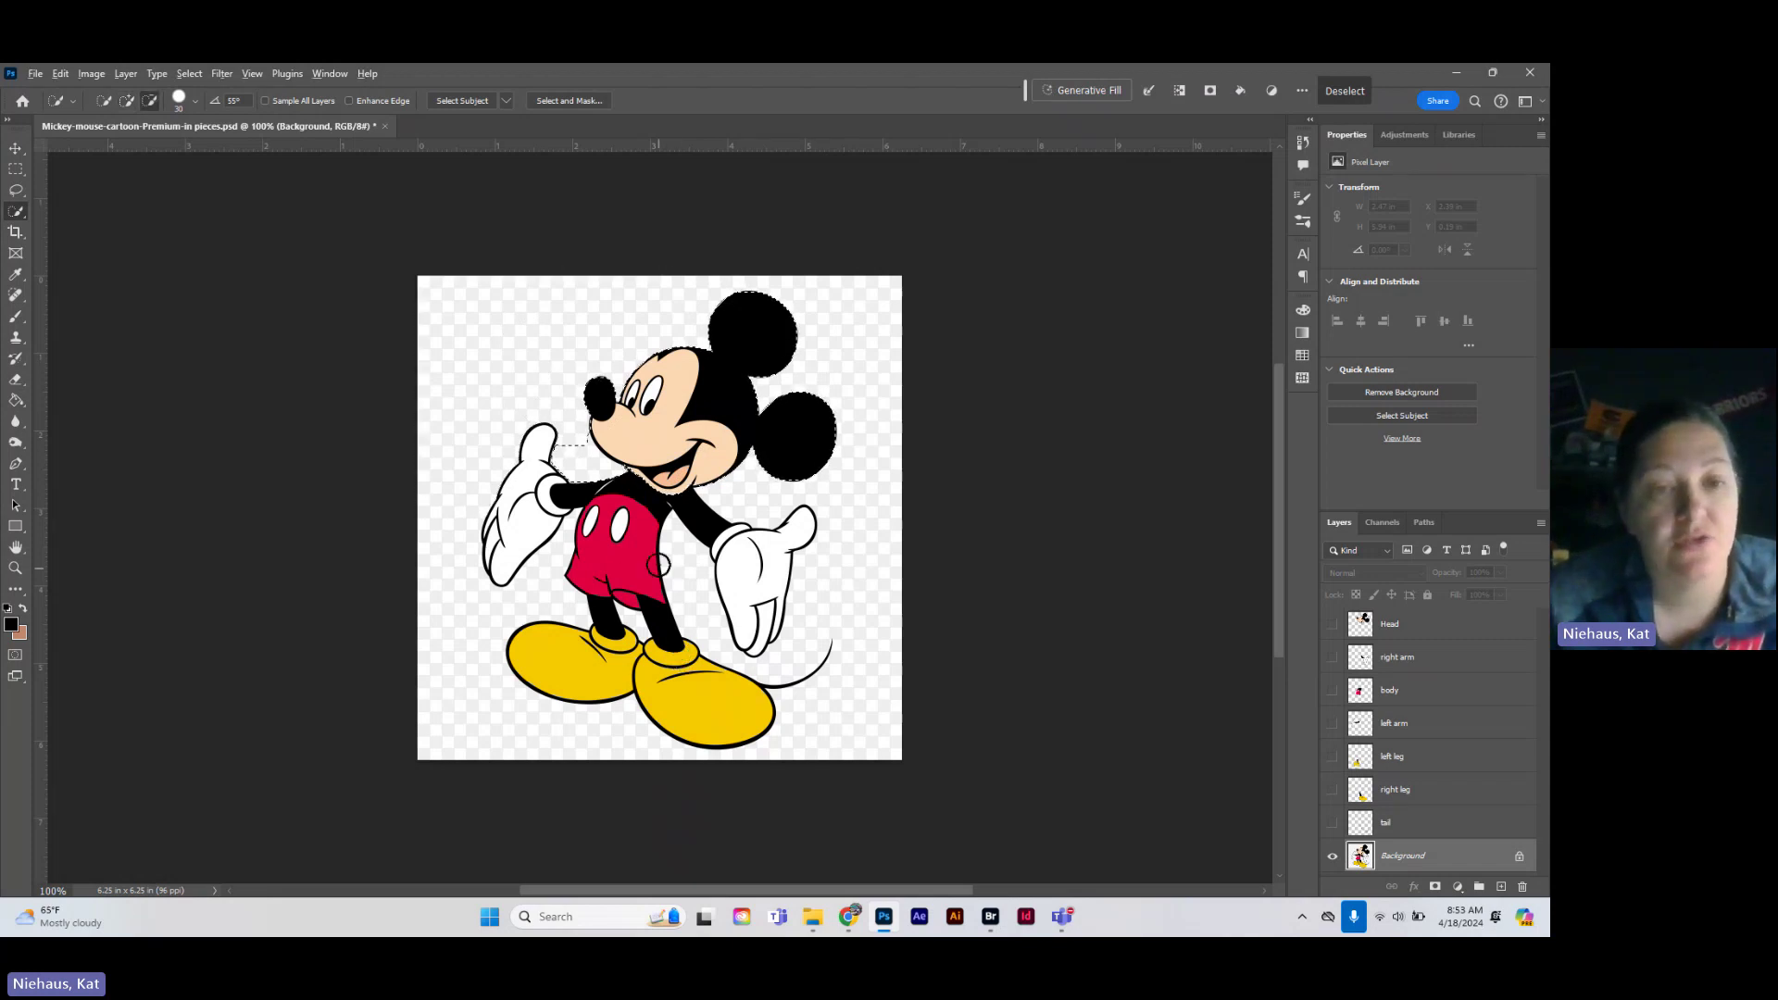
pyautogui.keyDown('alt'); pyautogui.click(579, 455); pyautogui.keyUp('alt')
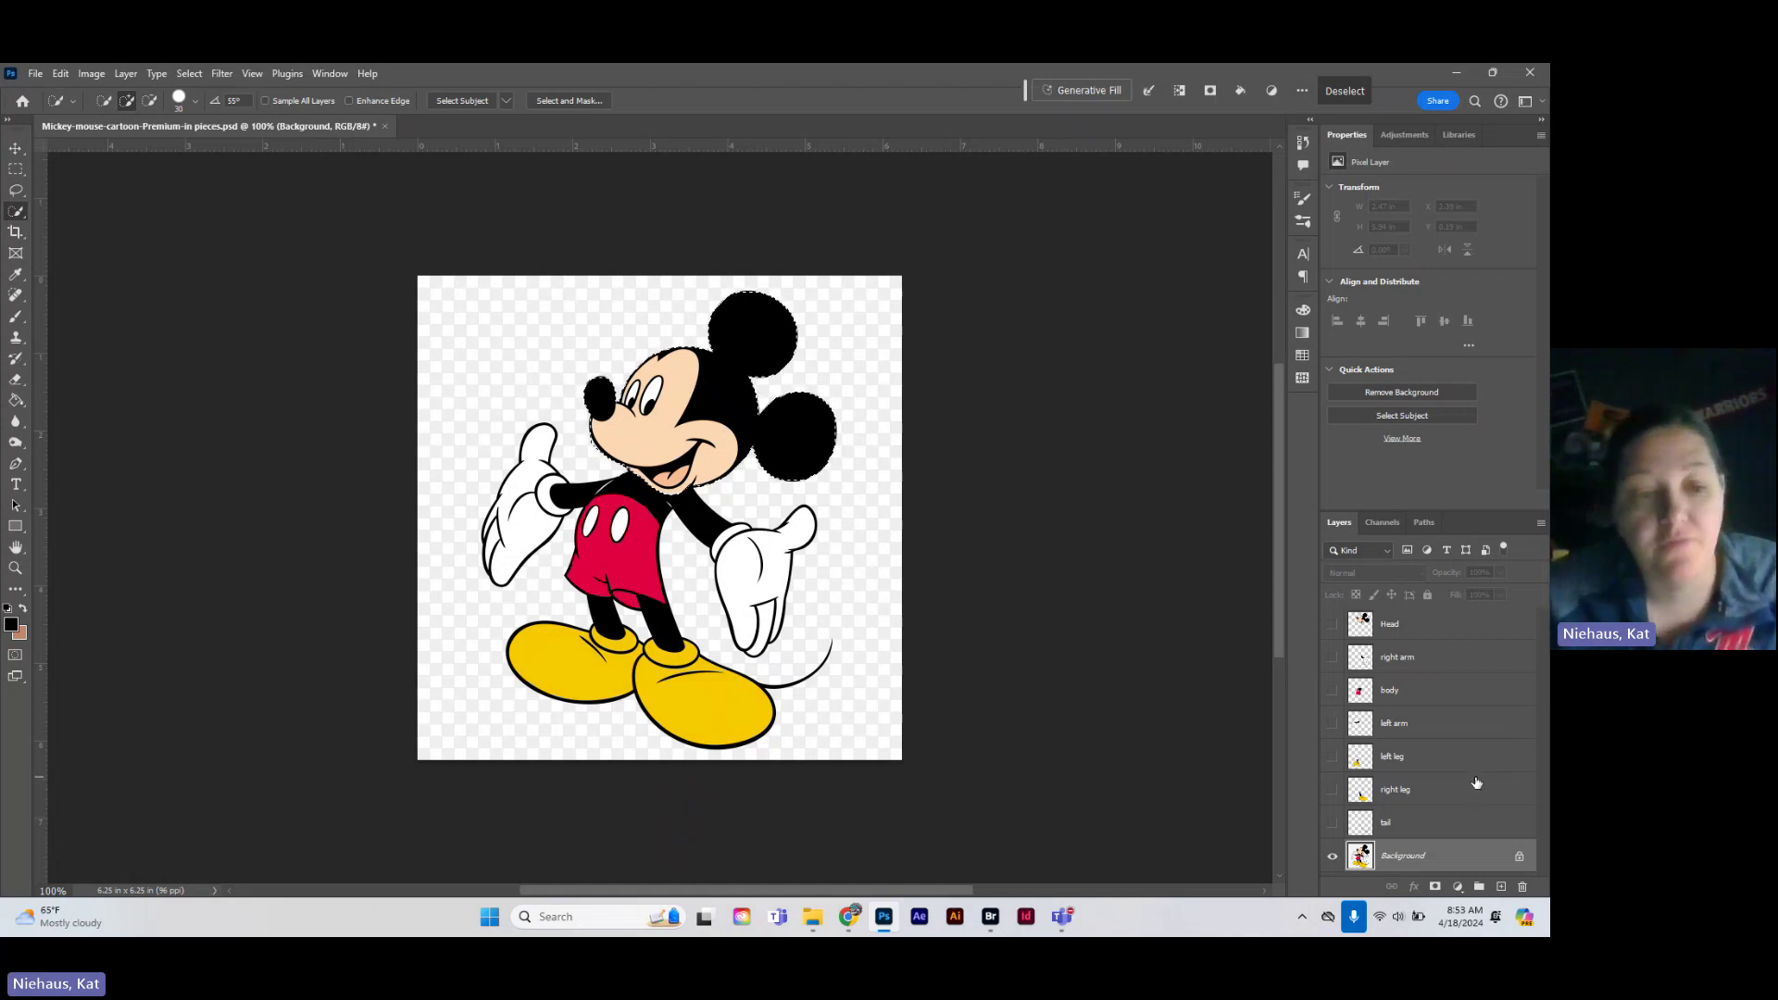
pyautogui.click(16, 191)
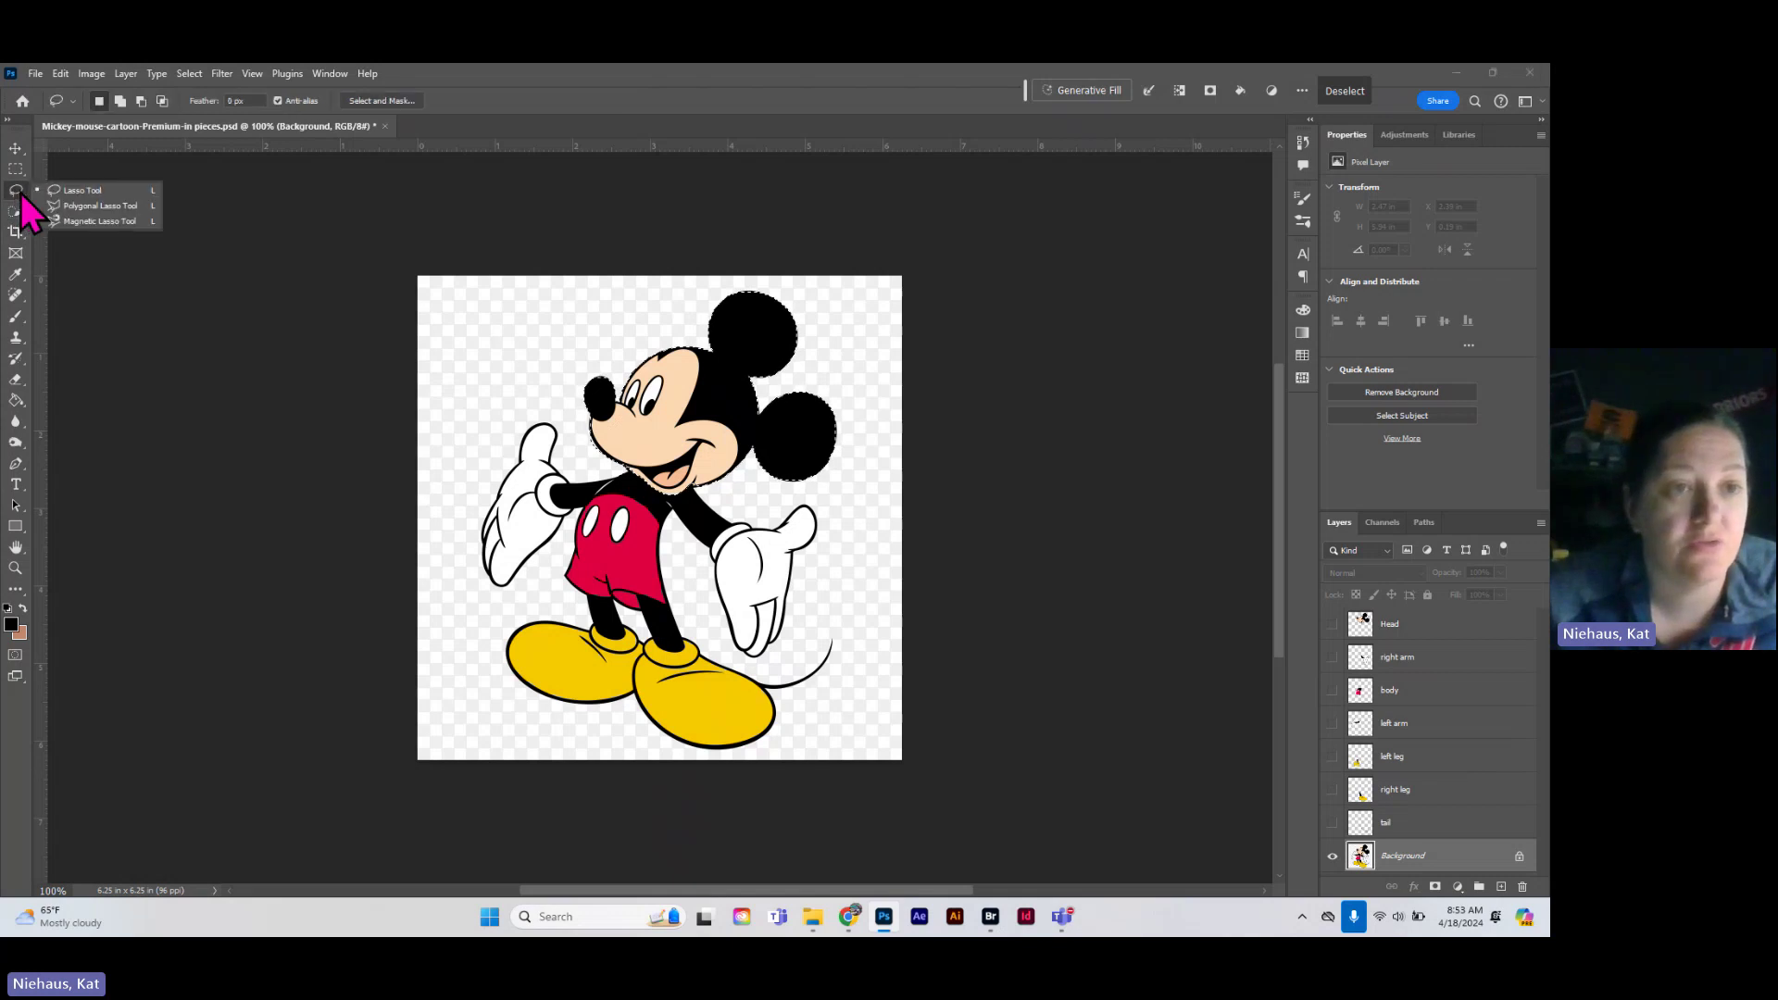
pyautogui.click(110, 192)
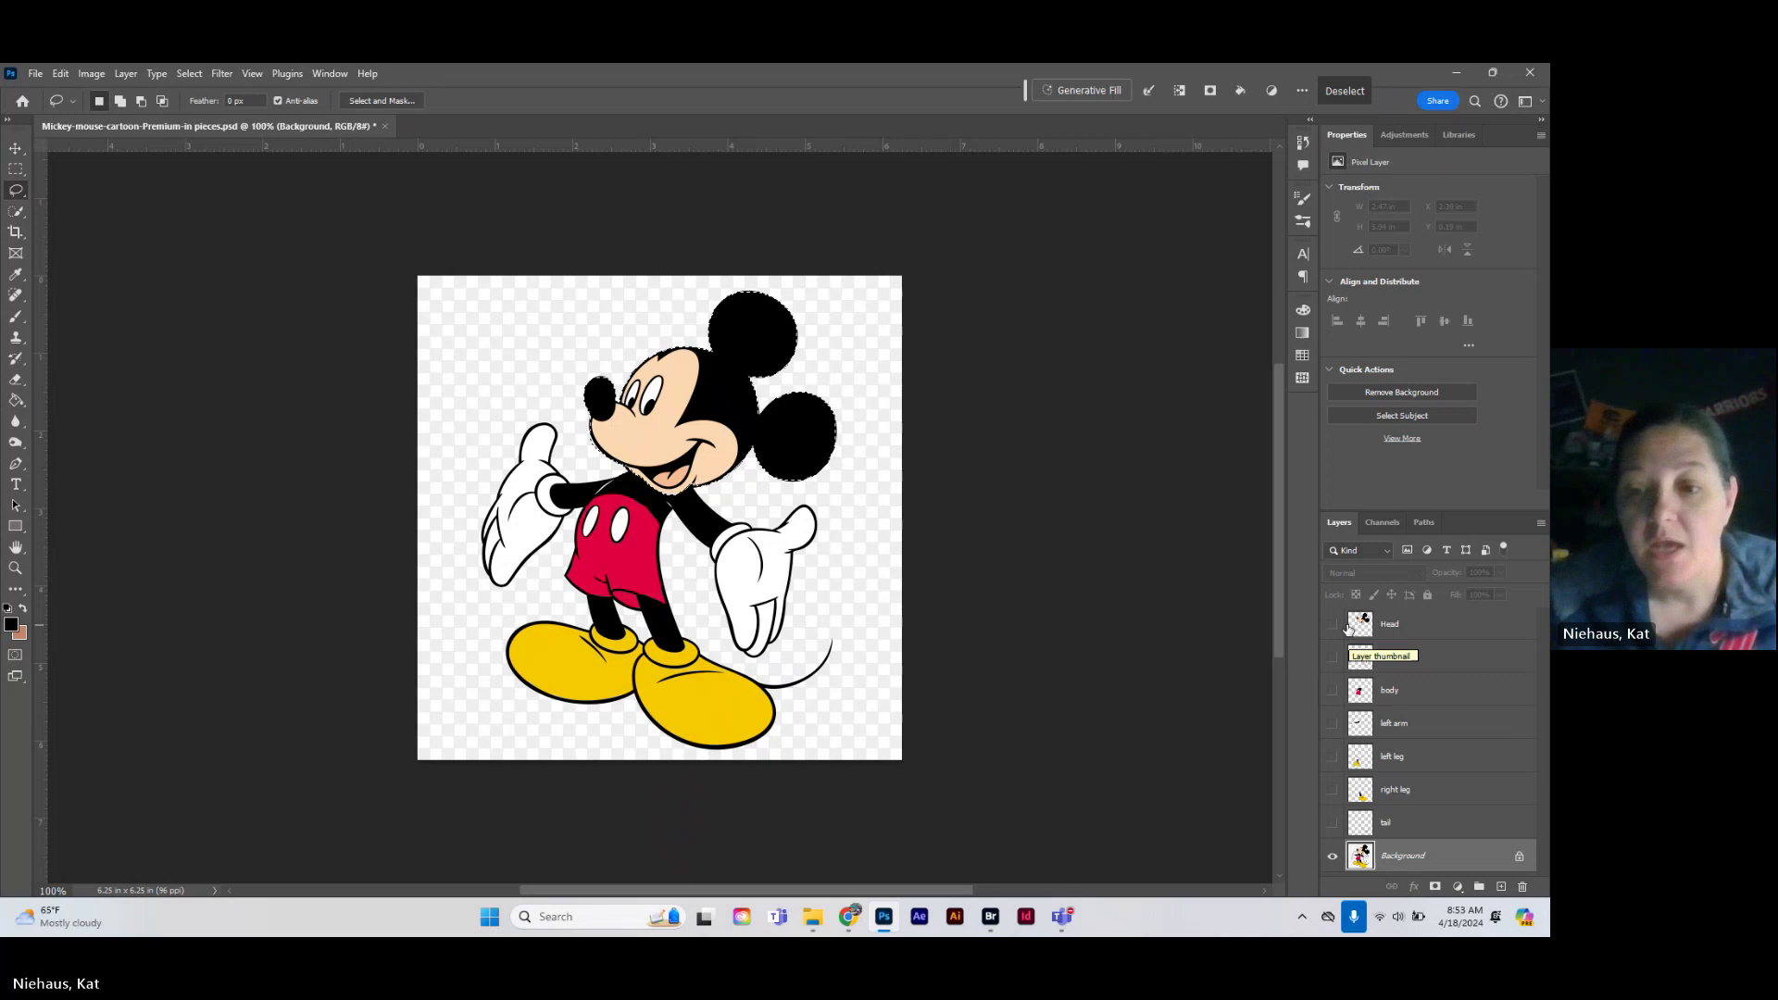
# - Hide Background, show only the Head layer, clear the selection, and confirm the name 'Head'
pyautogui.click(1331, 859)
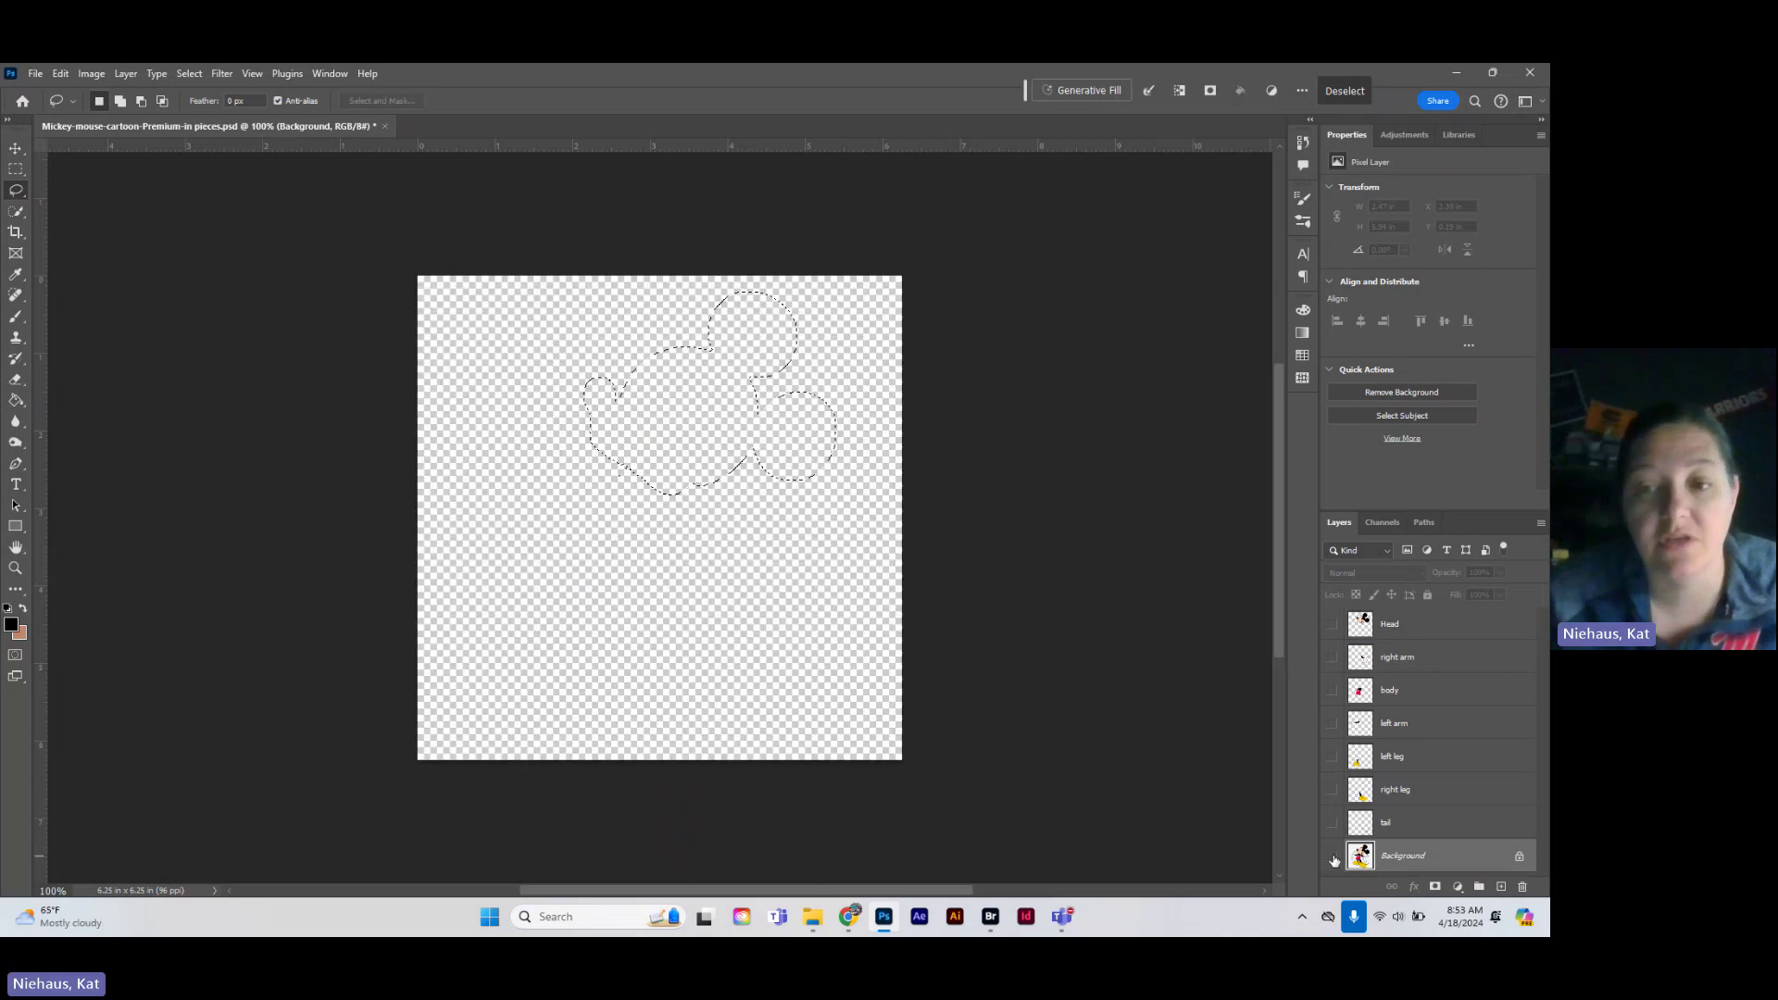
pyautogui.click(1334, 624)
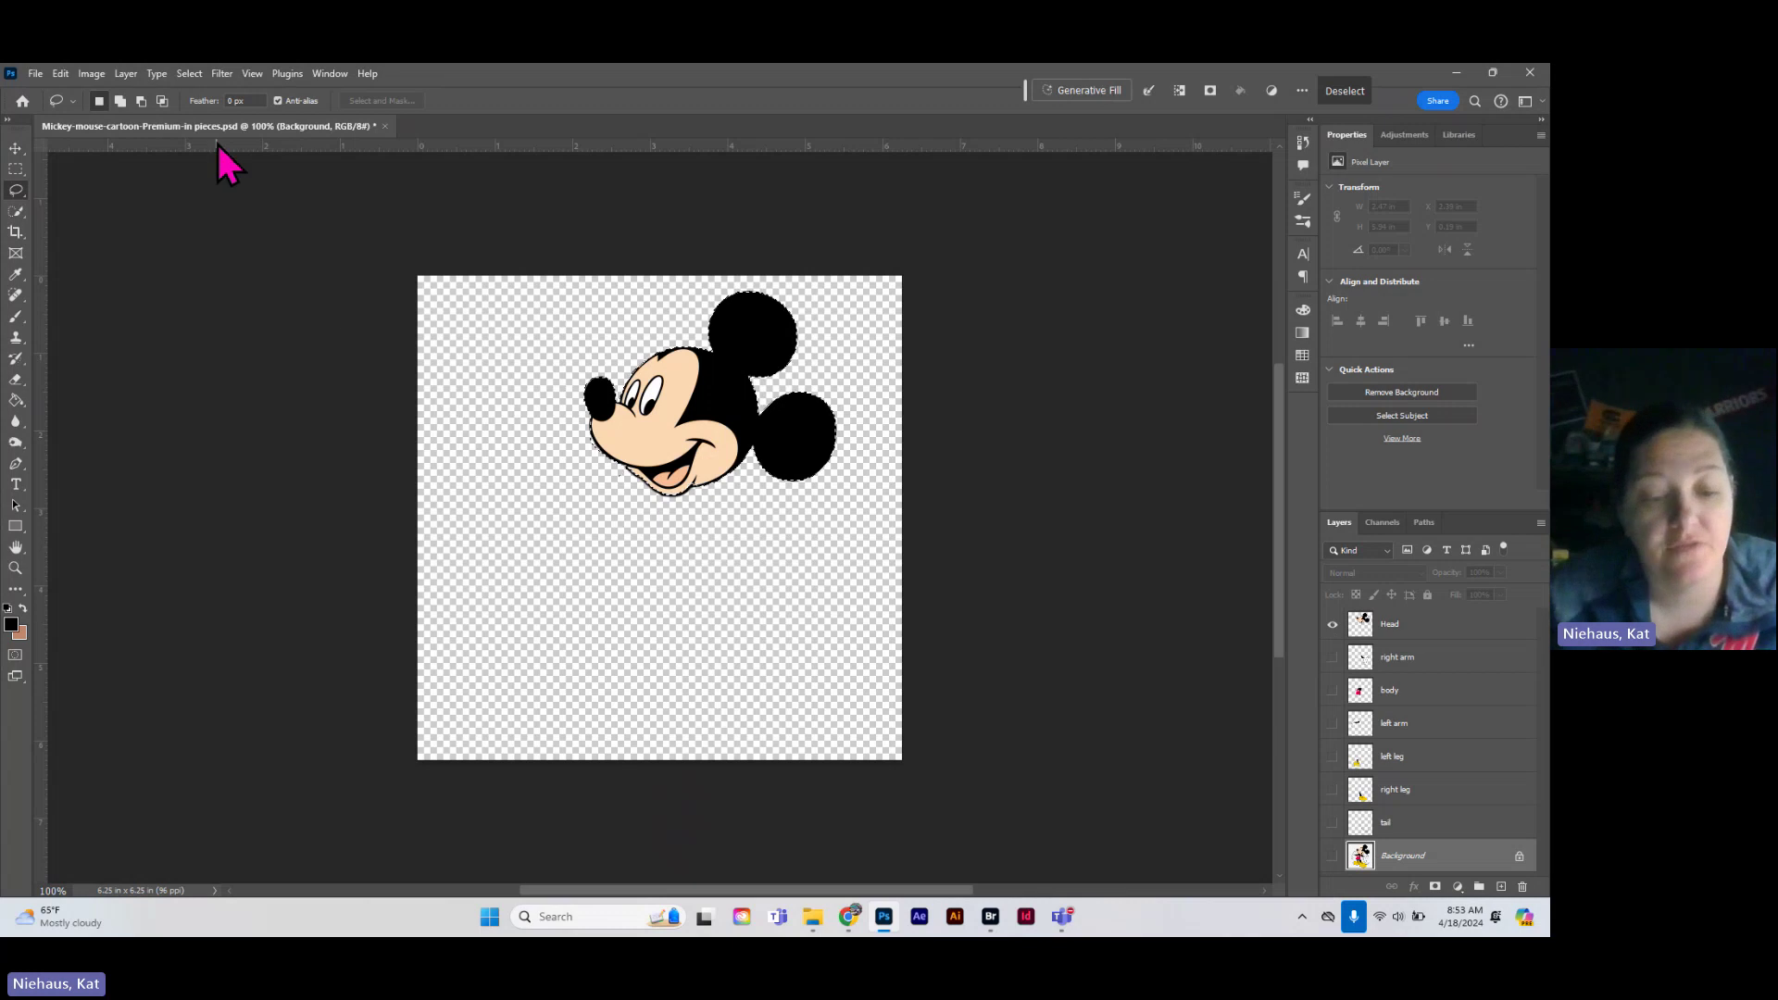
pyautogui.hotkey('ctrl', 'd')
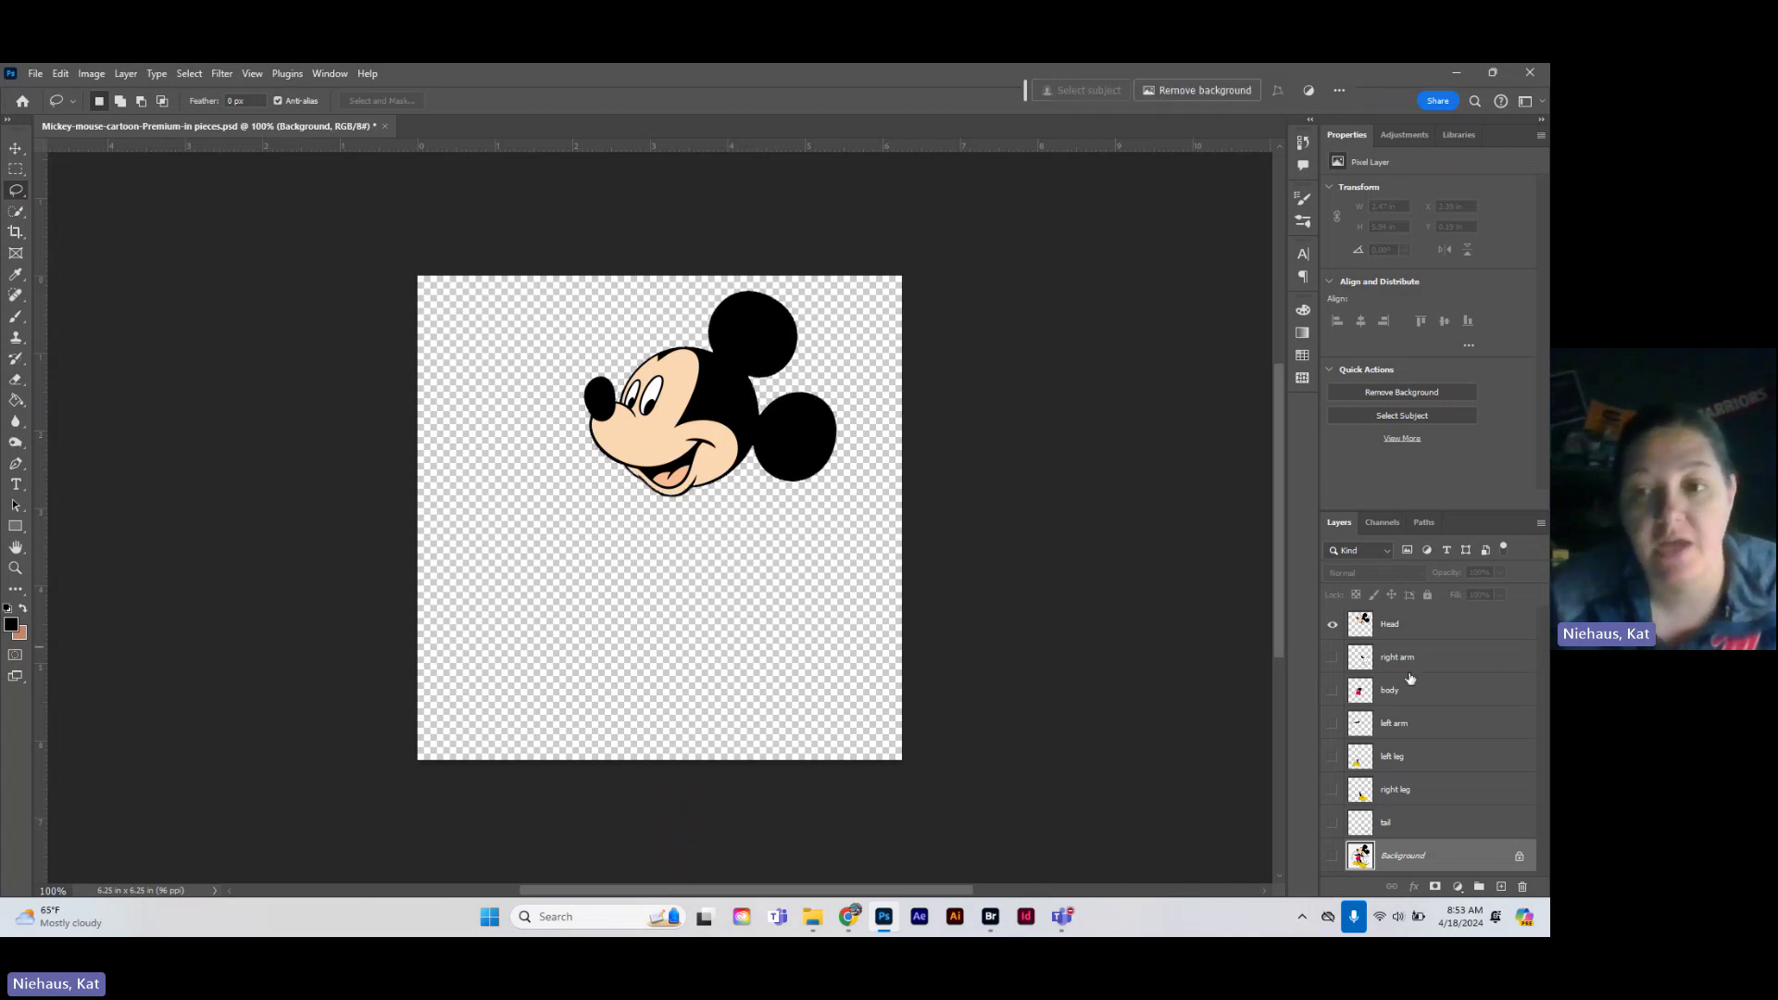
pyautogui.click(1390, 624)
pyautogui.doubleClick(1389, 624)
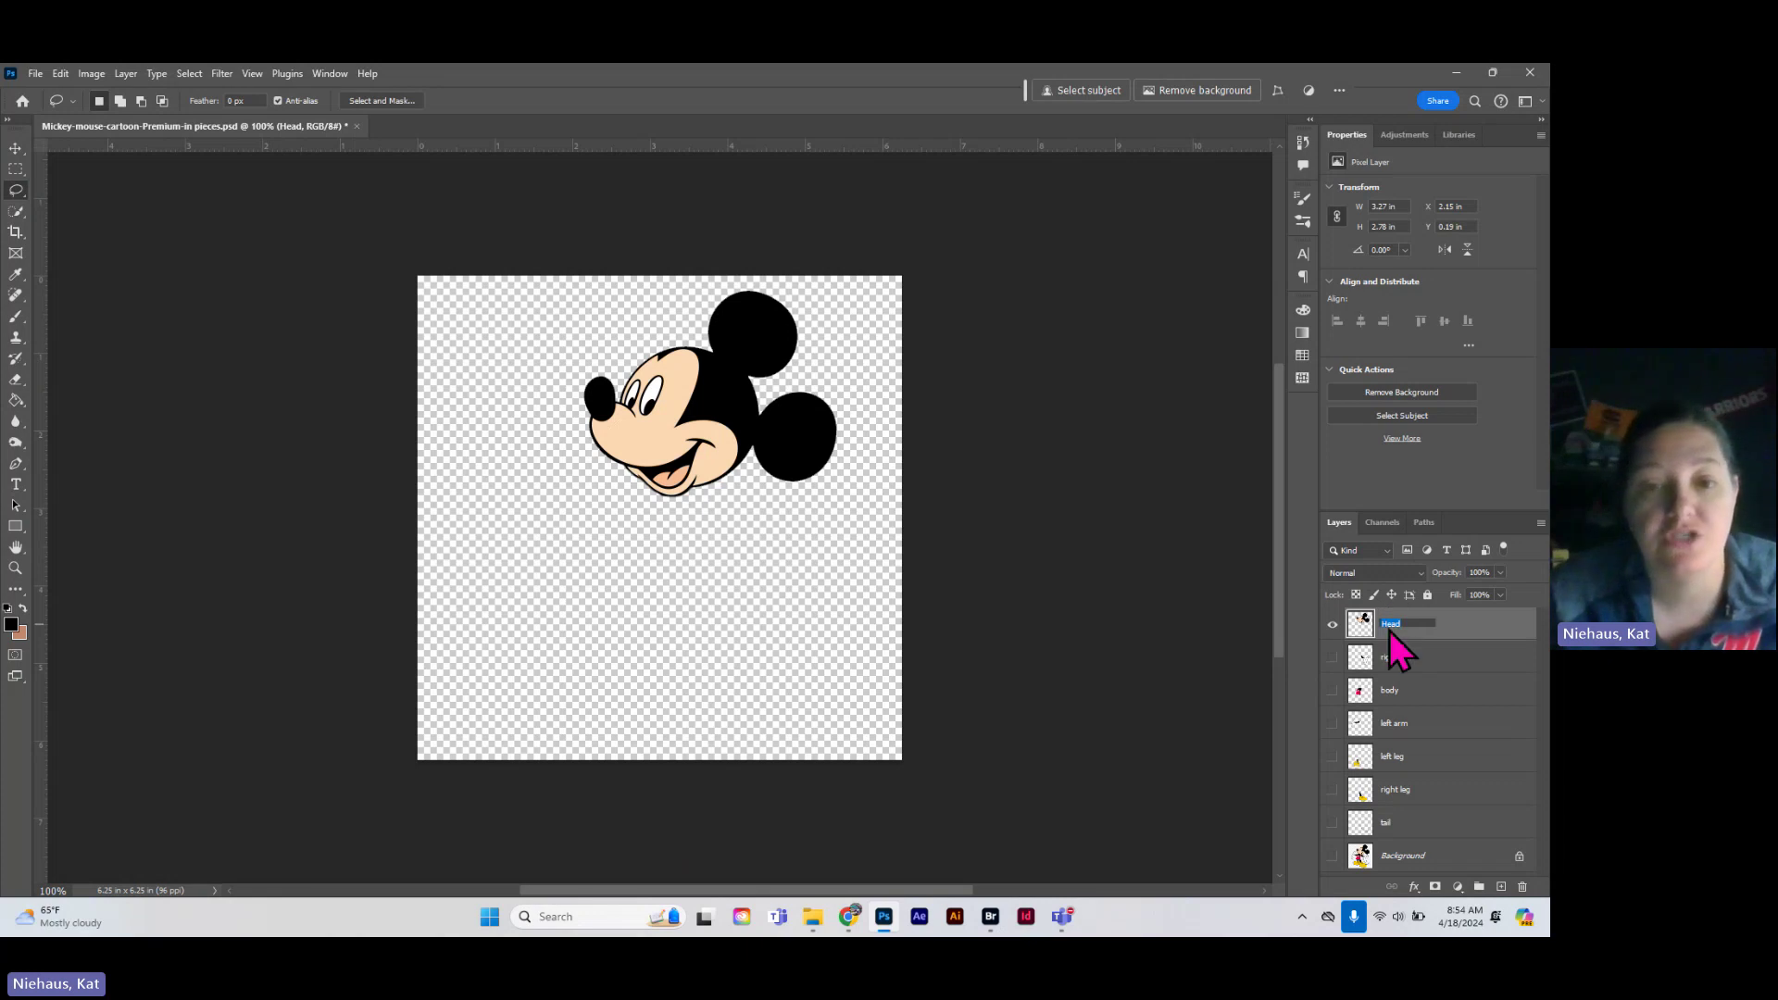
pyautogui.press('Return')
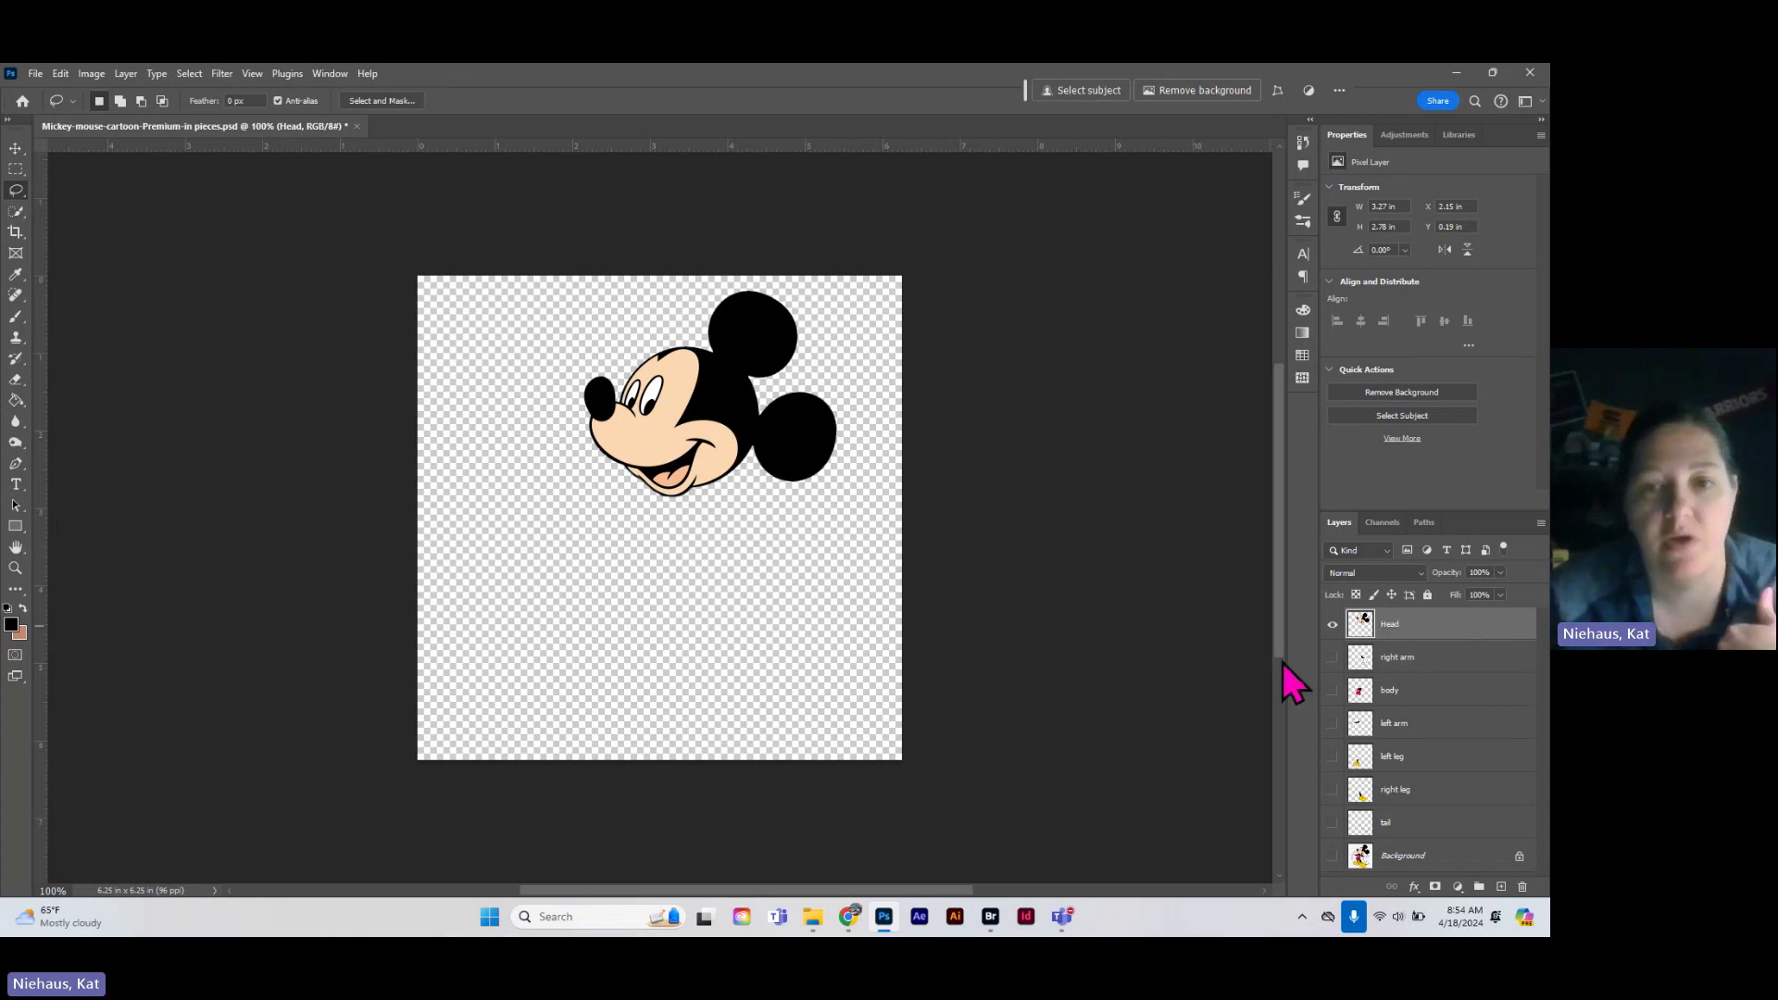
# - Toggle the Background layer repeatedly to compare against the head, ending with it hidden
pyautogui.click(1332, 858)
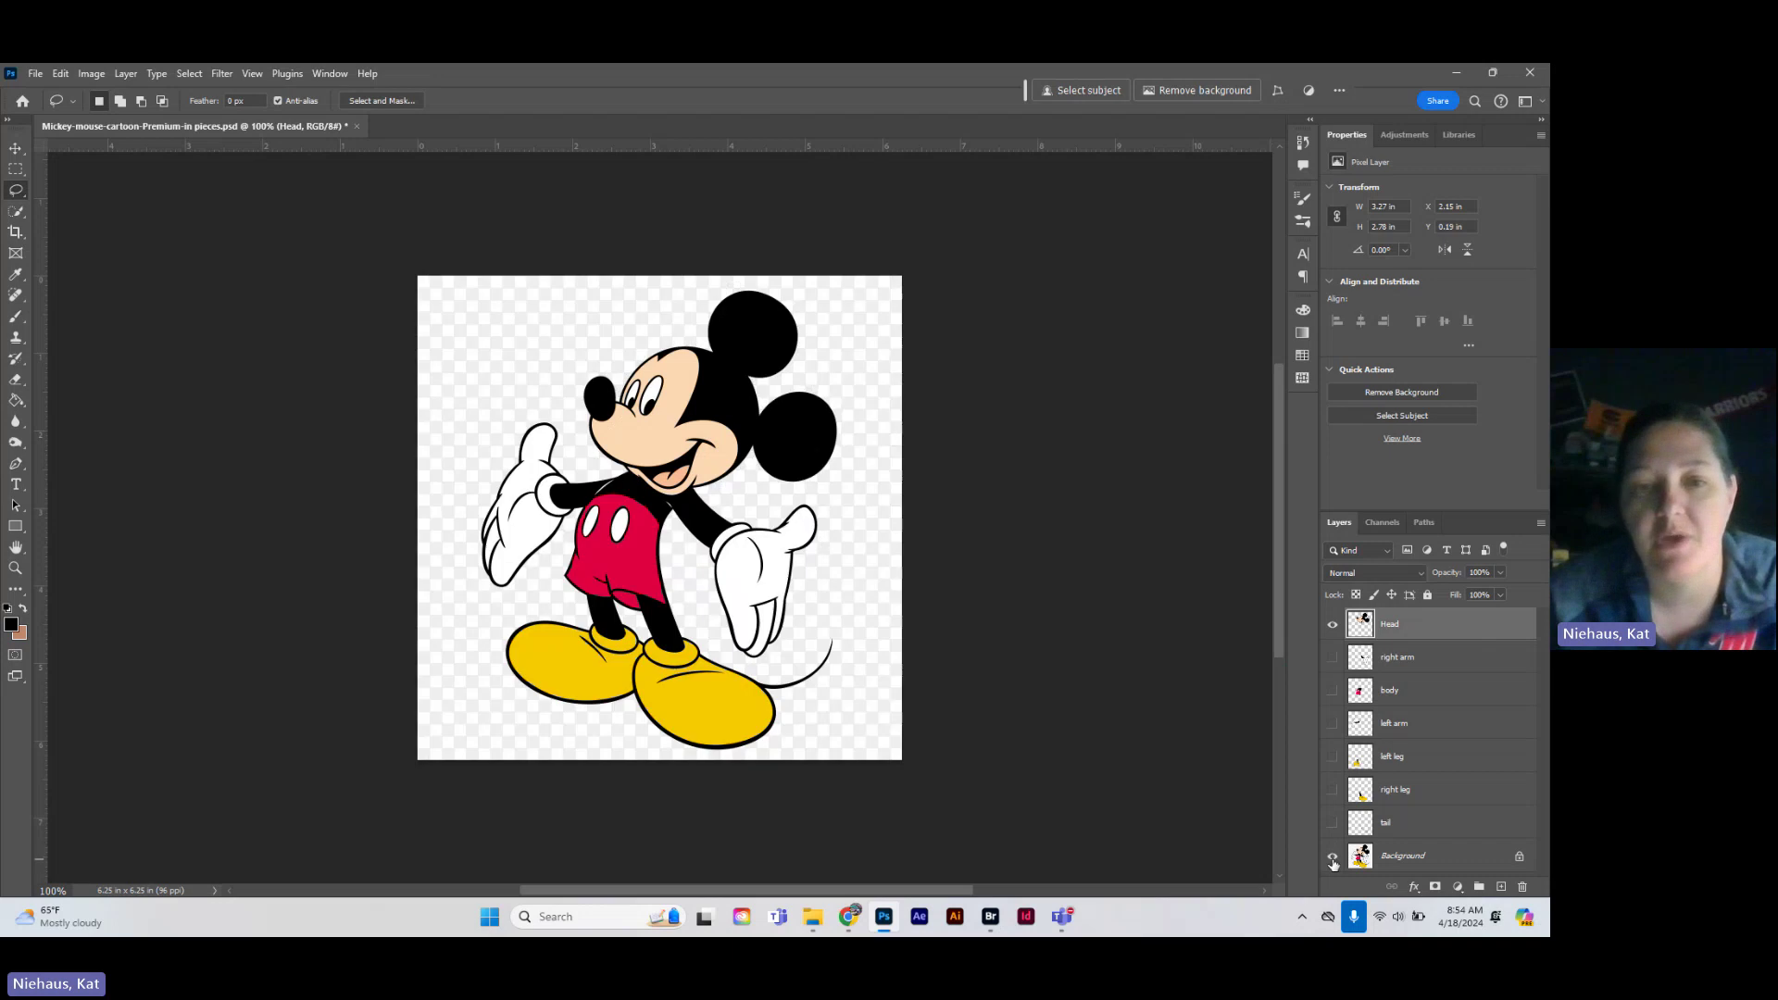
pyautogui.click(1332, 857)
pyautogui.click(1332, 858)
pyautogui.click(1332, 858)
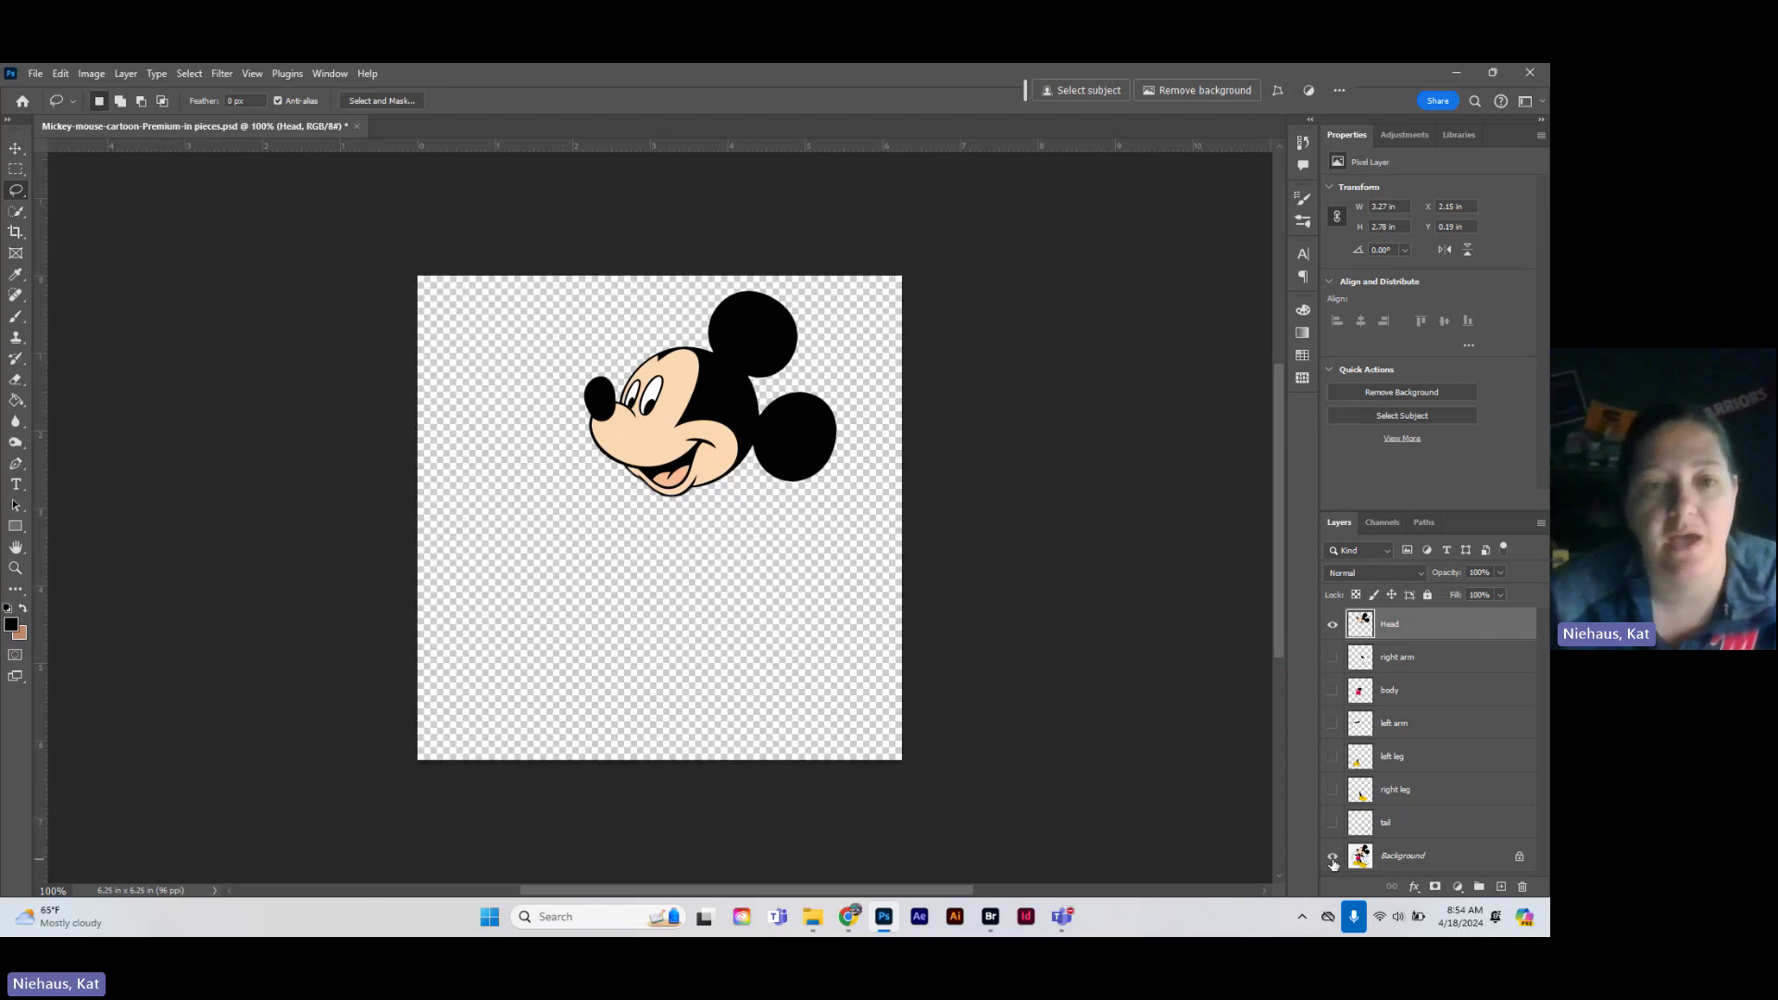
pyautogui.click(1332, 858)
pyautogui.click(1332, 857)
pyautogui.click(1332, 857)
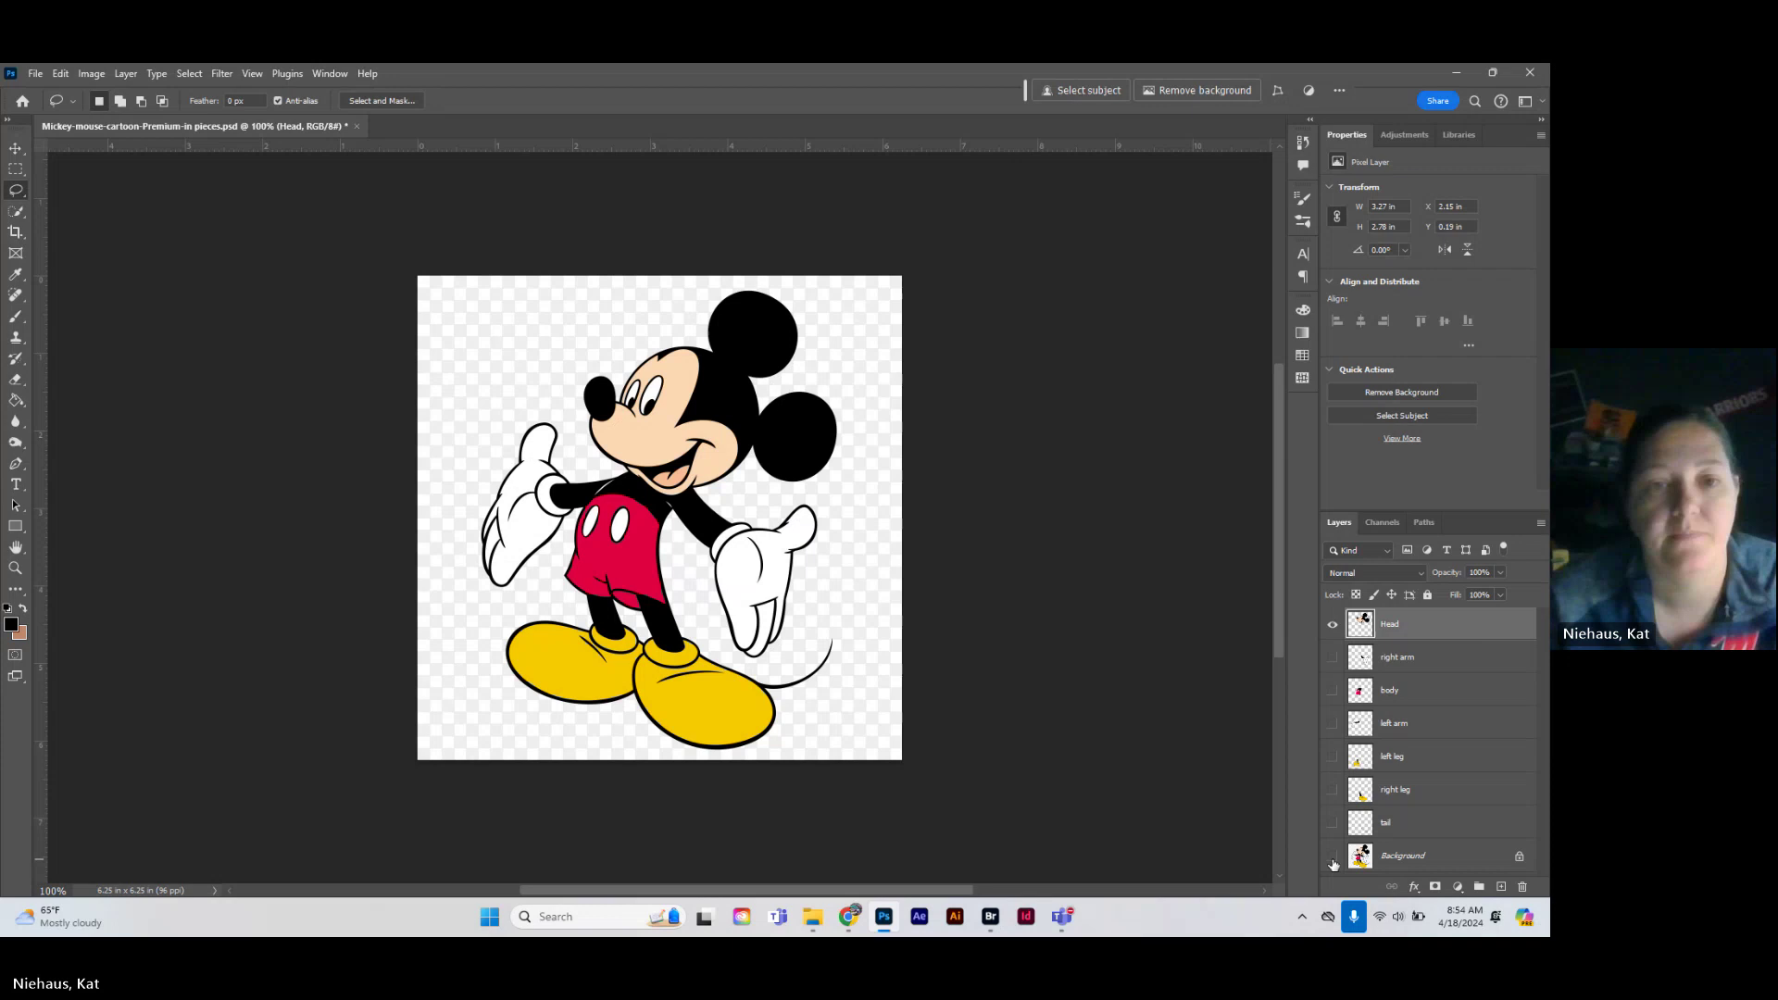
pyautogui.click(1332, 858)
pyautogui.click(1332, 857)
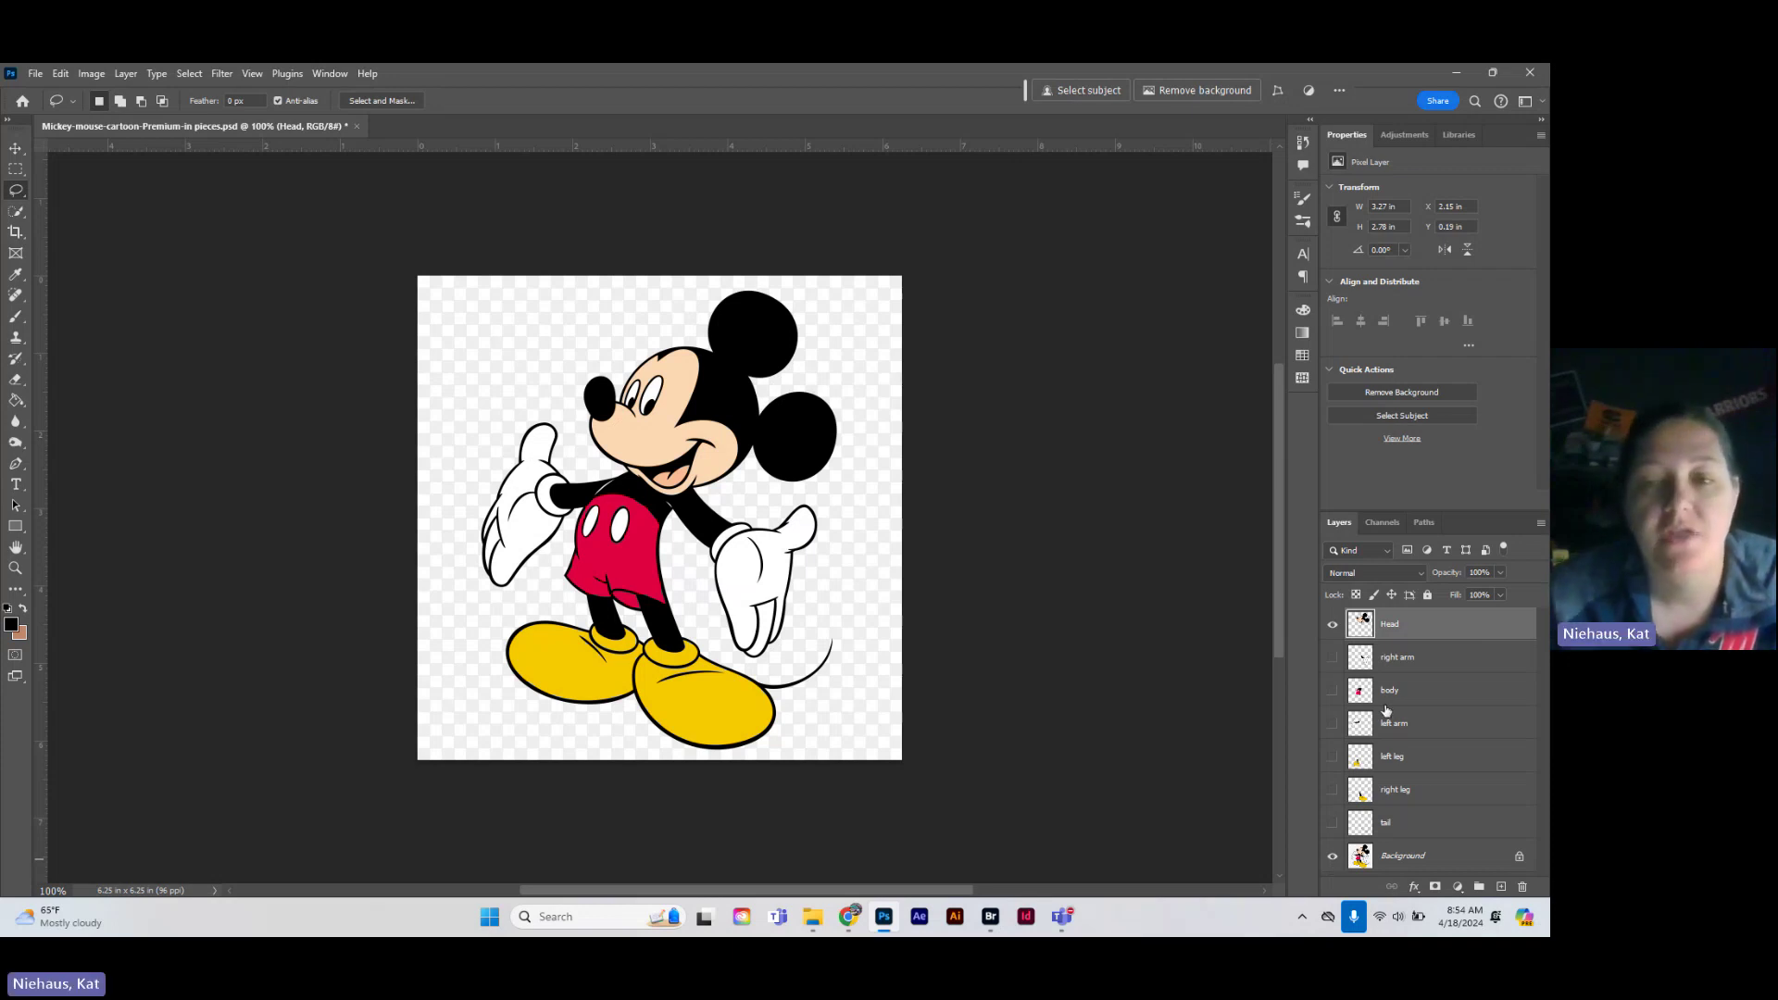
pyautogui.click(1333, 858)
# - Inspect the right arm, left arm and Background layers one at a time, ending with all hidden
pyautogui.click(1332, 624)
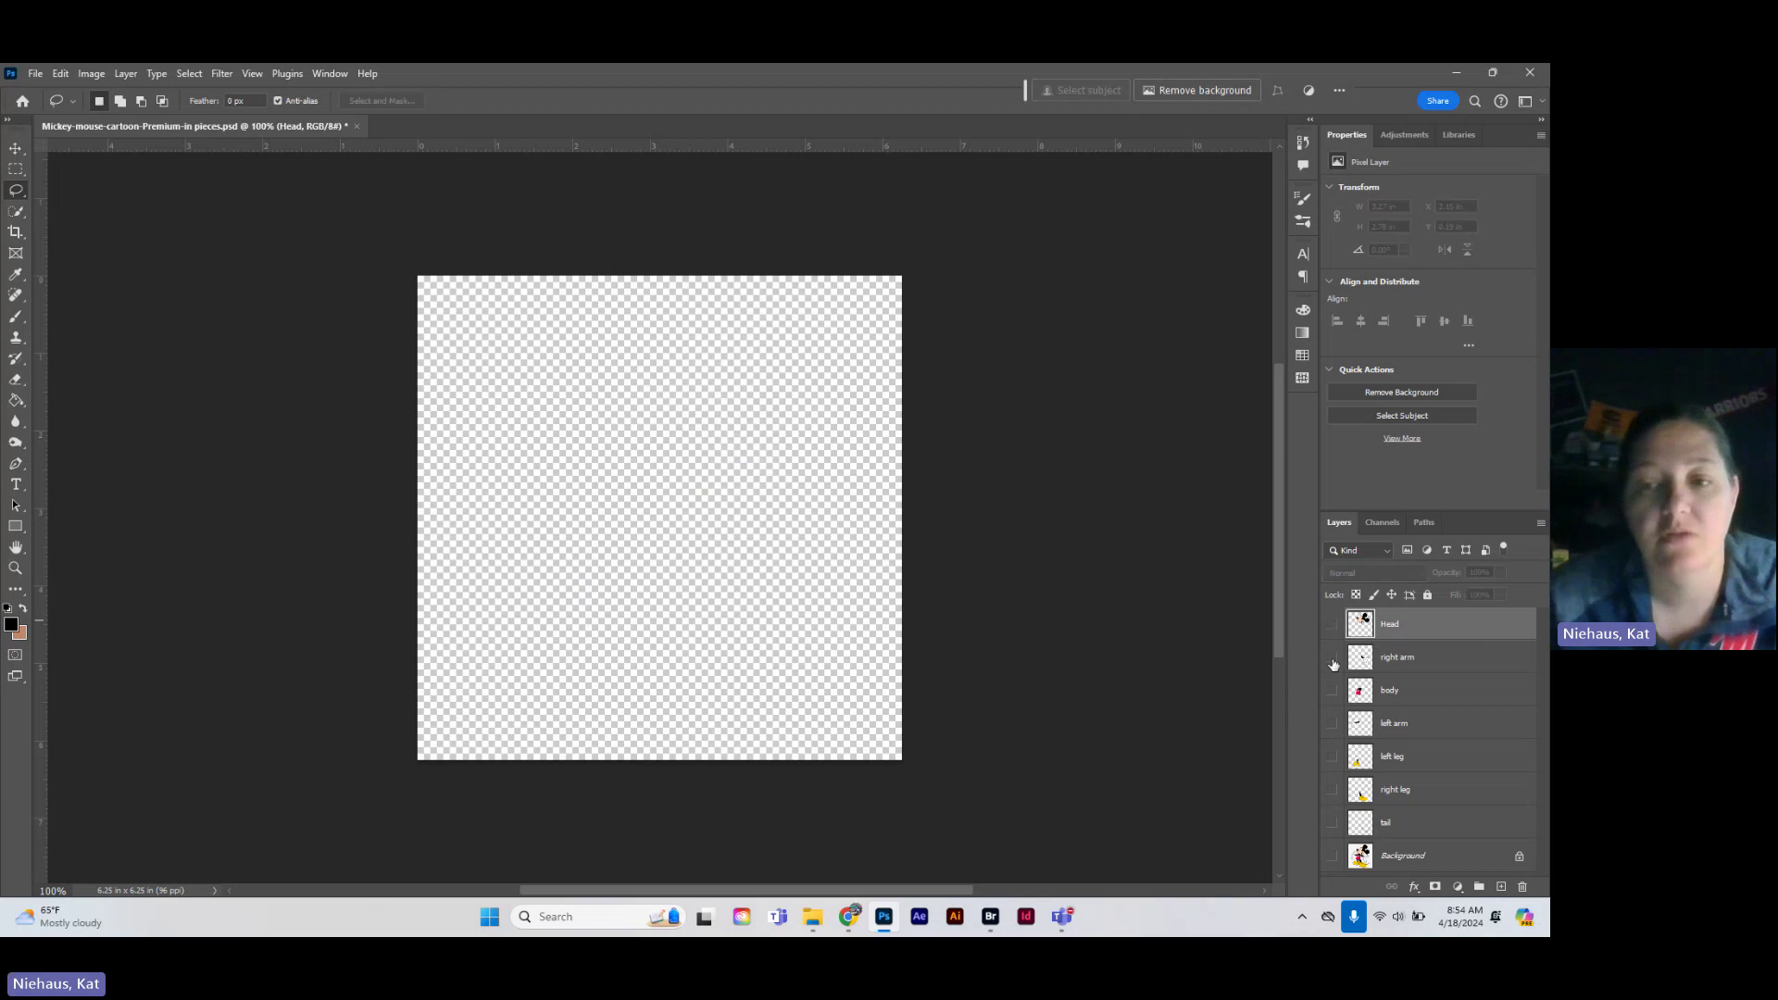
pyautogui.click(1332, 657)
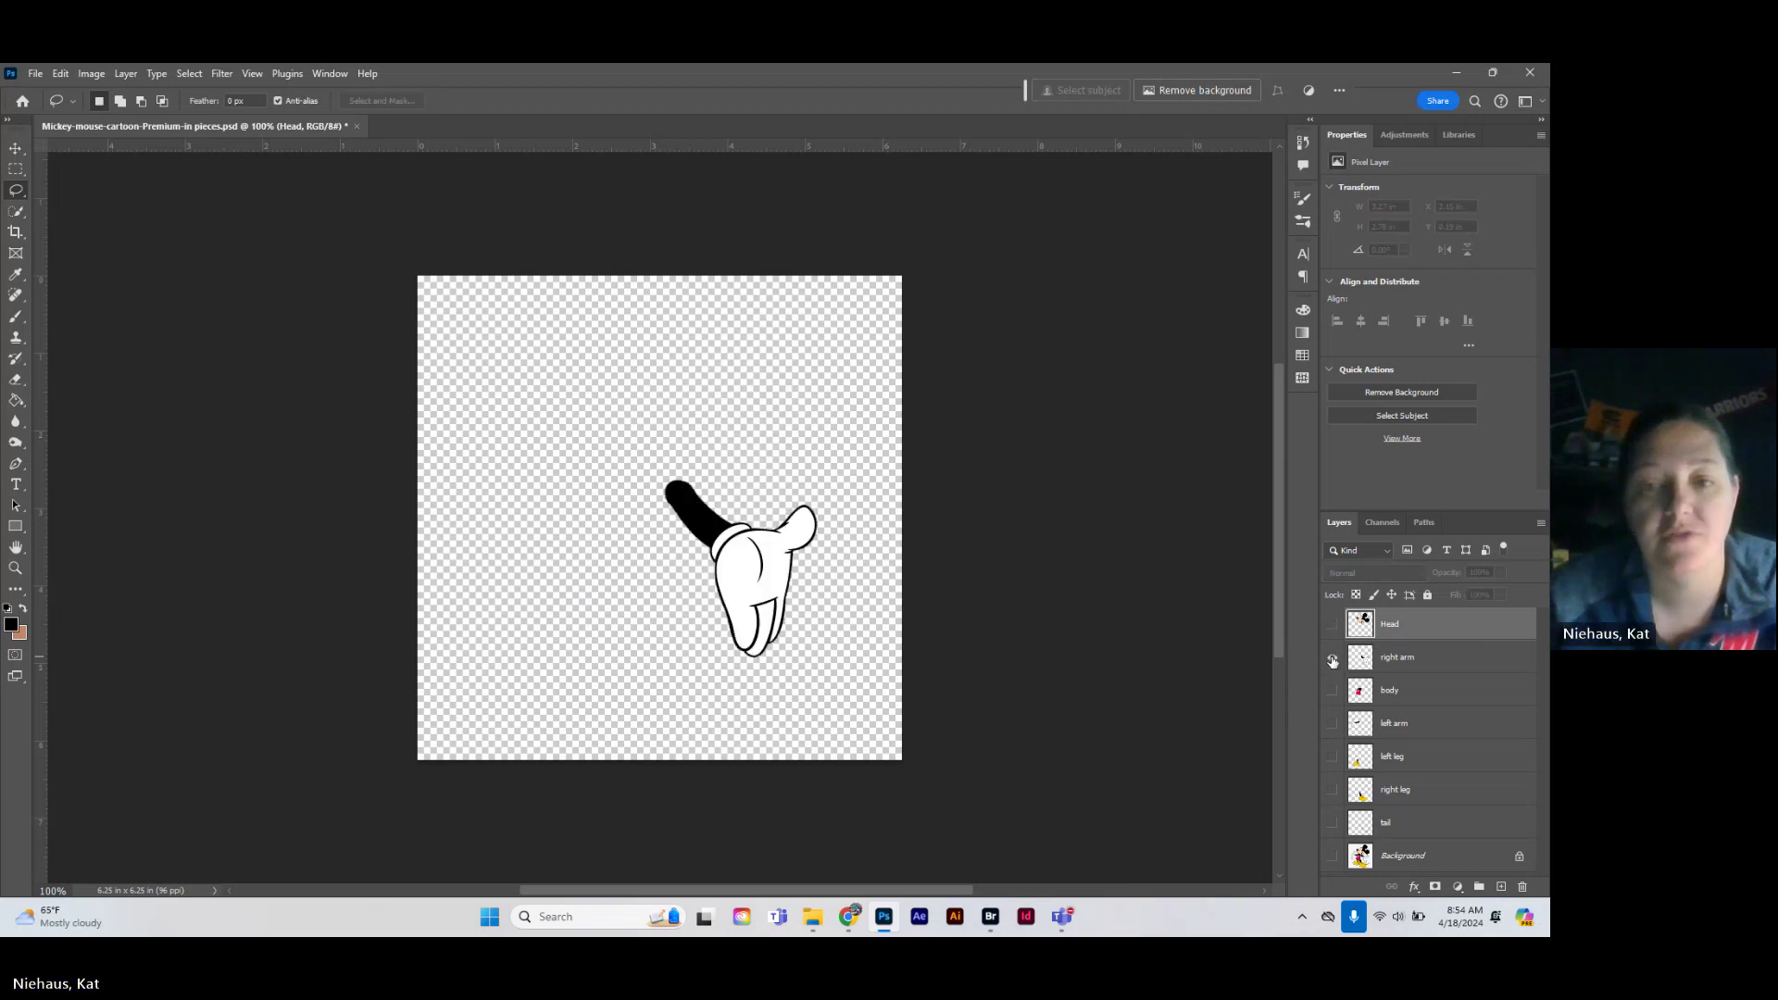
pyautogui.click(1332, 724)
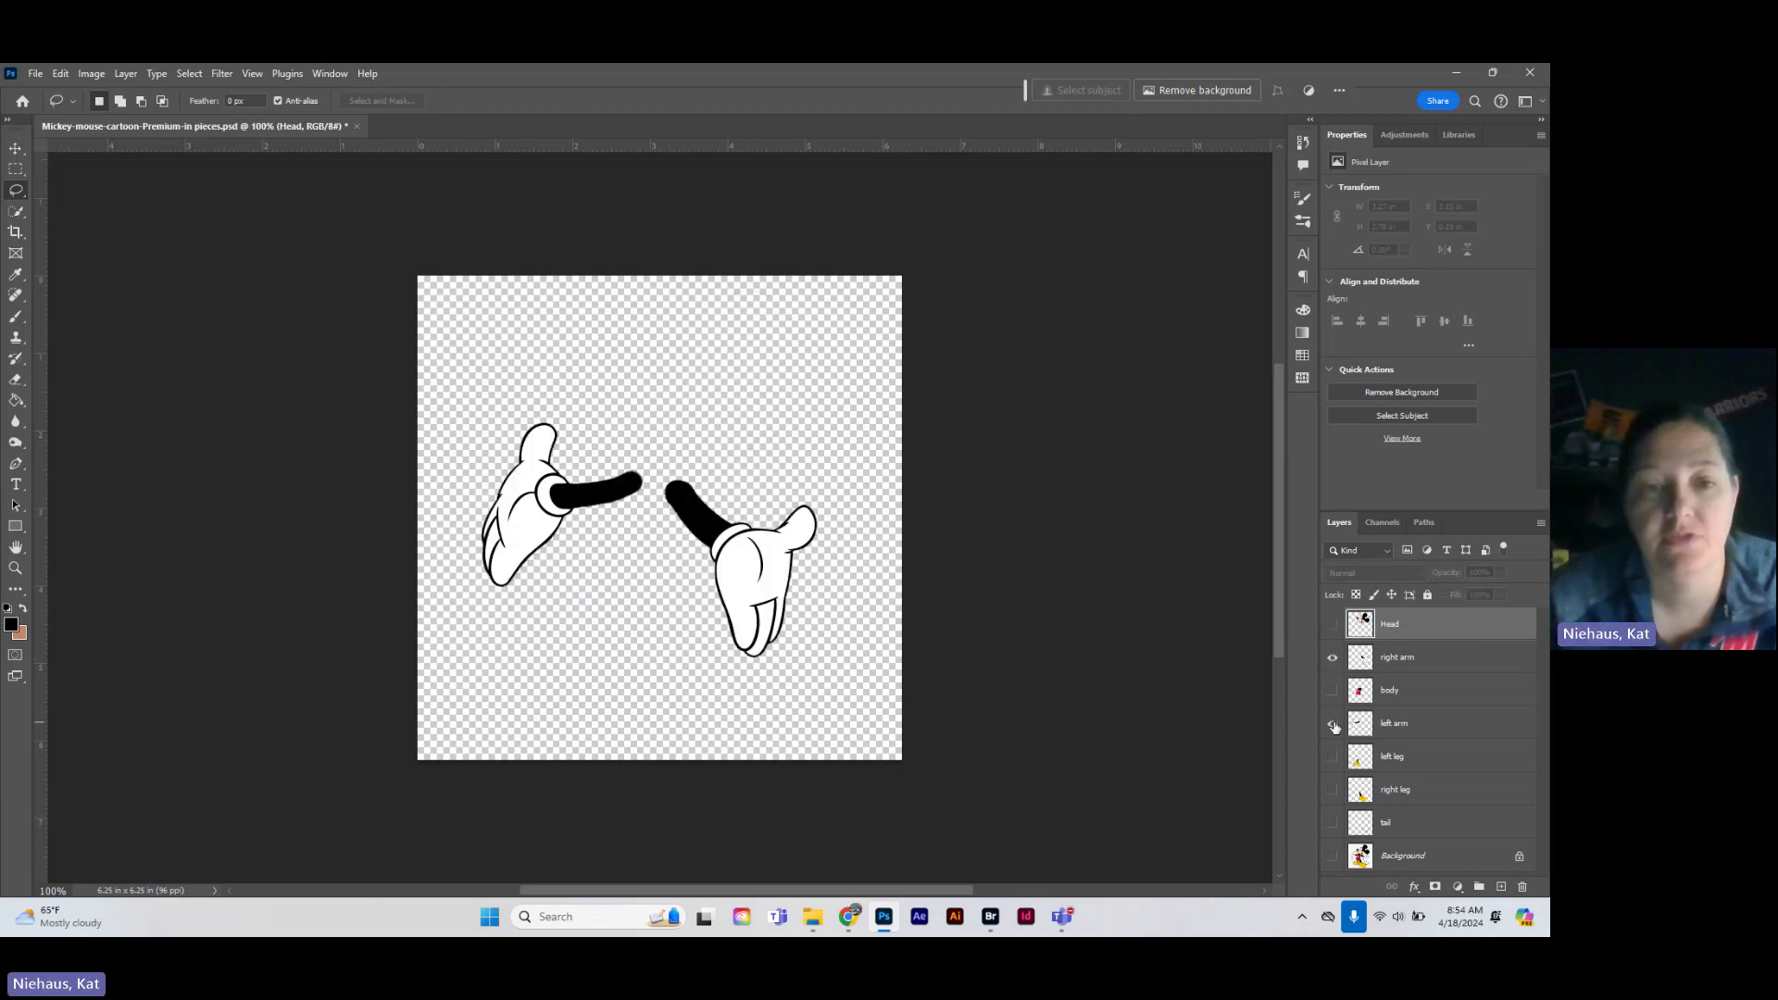
pyautogui.click(1332, 658)
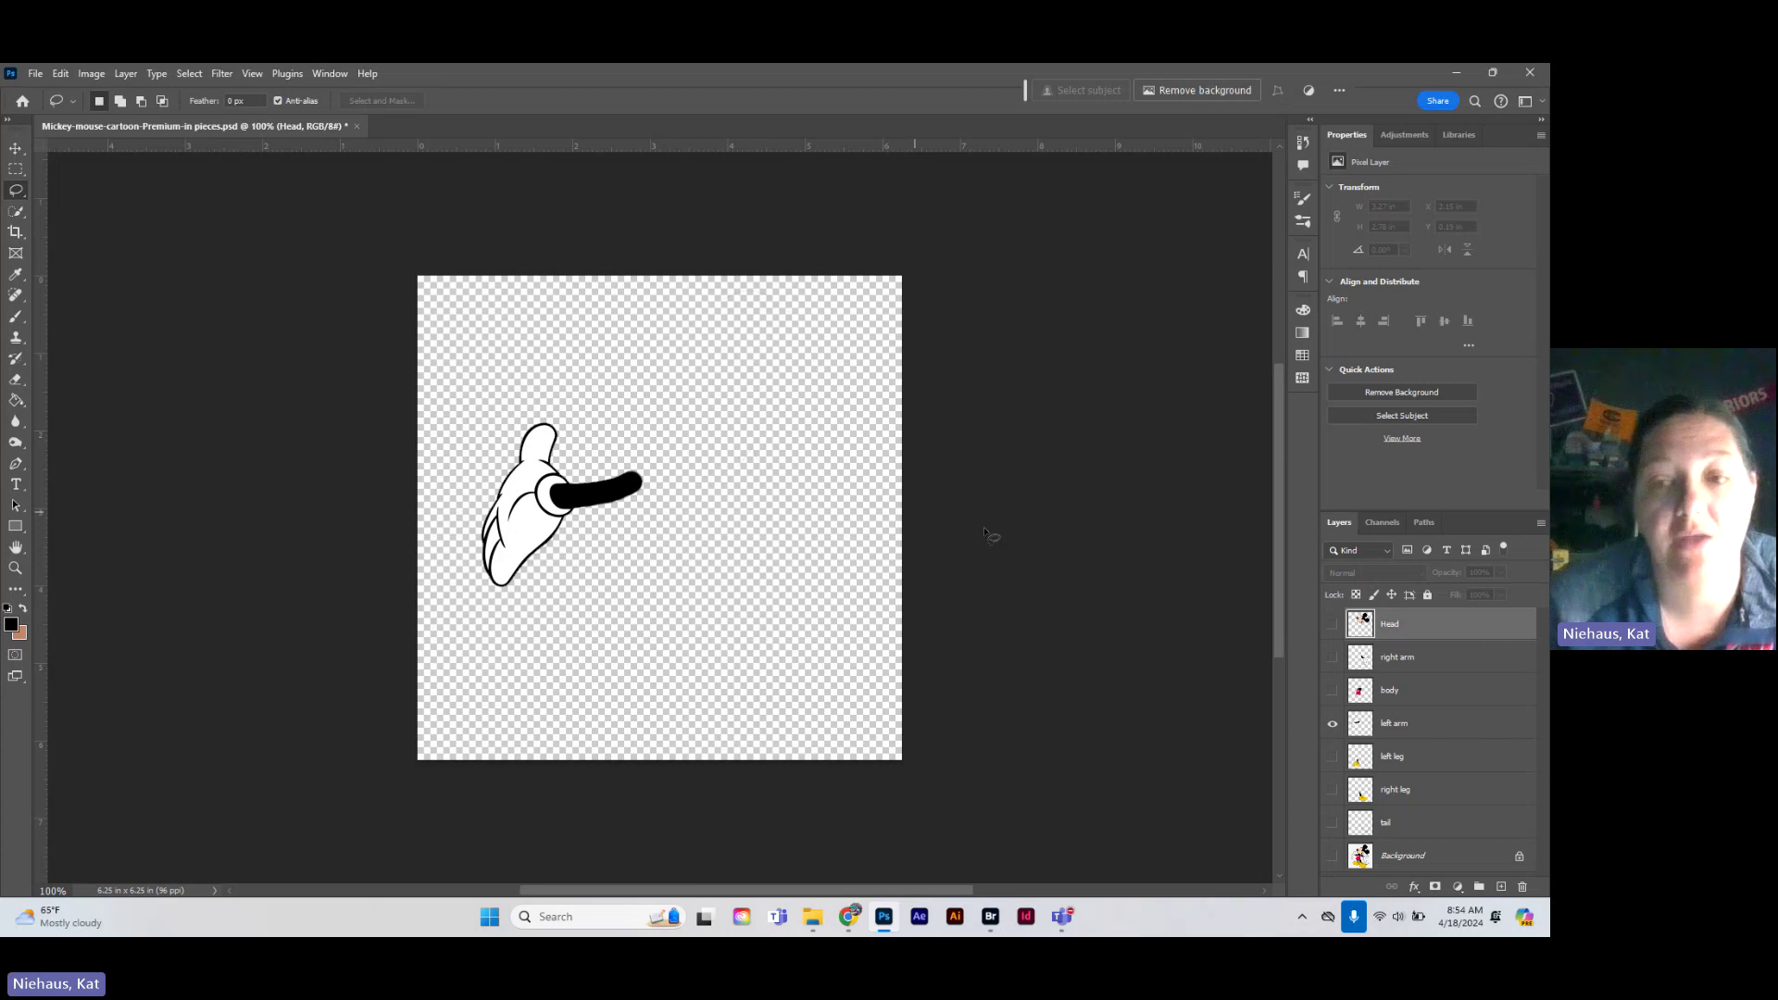
pyautogui.click(1332, 855)
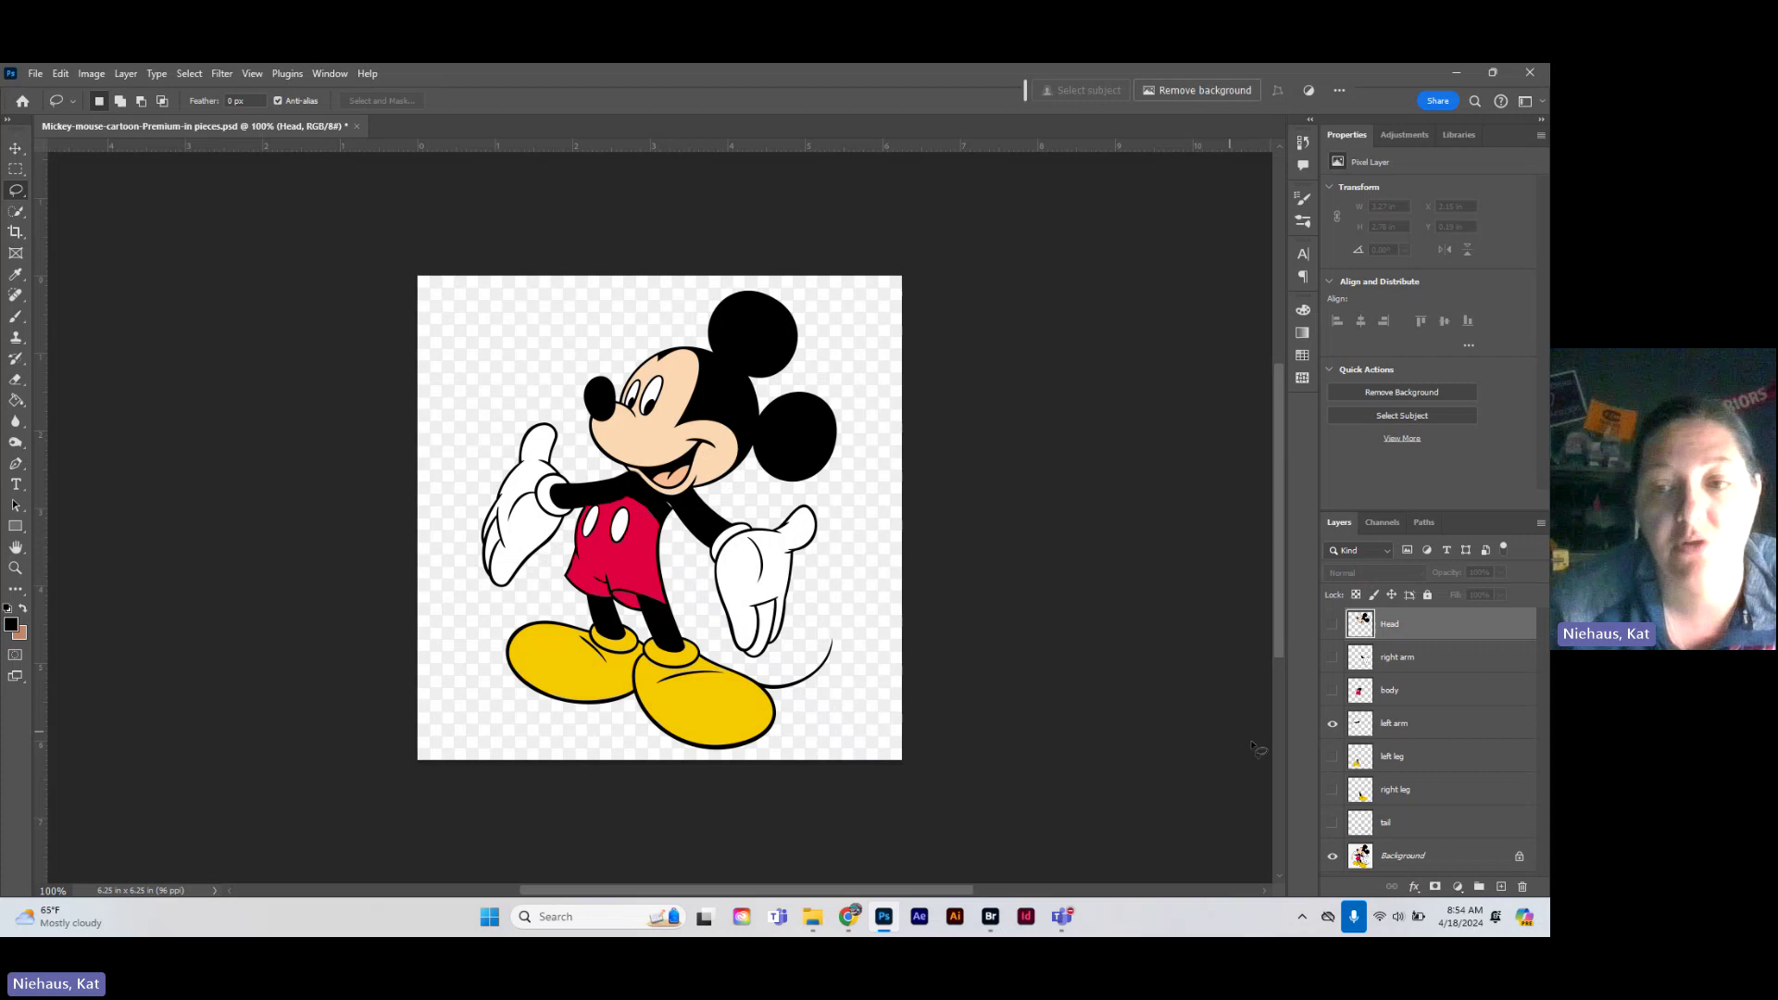
pyautogui.click(1331, 727)
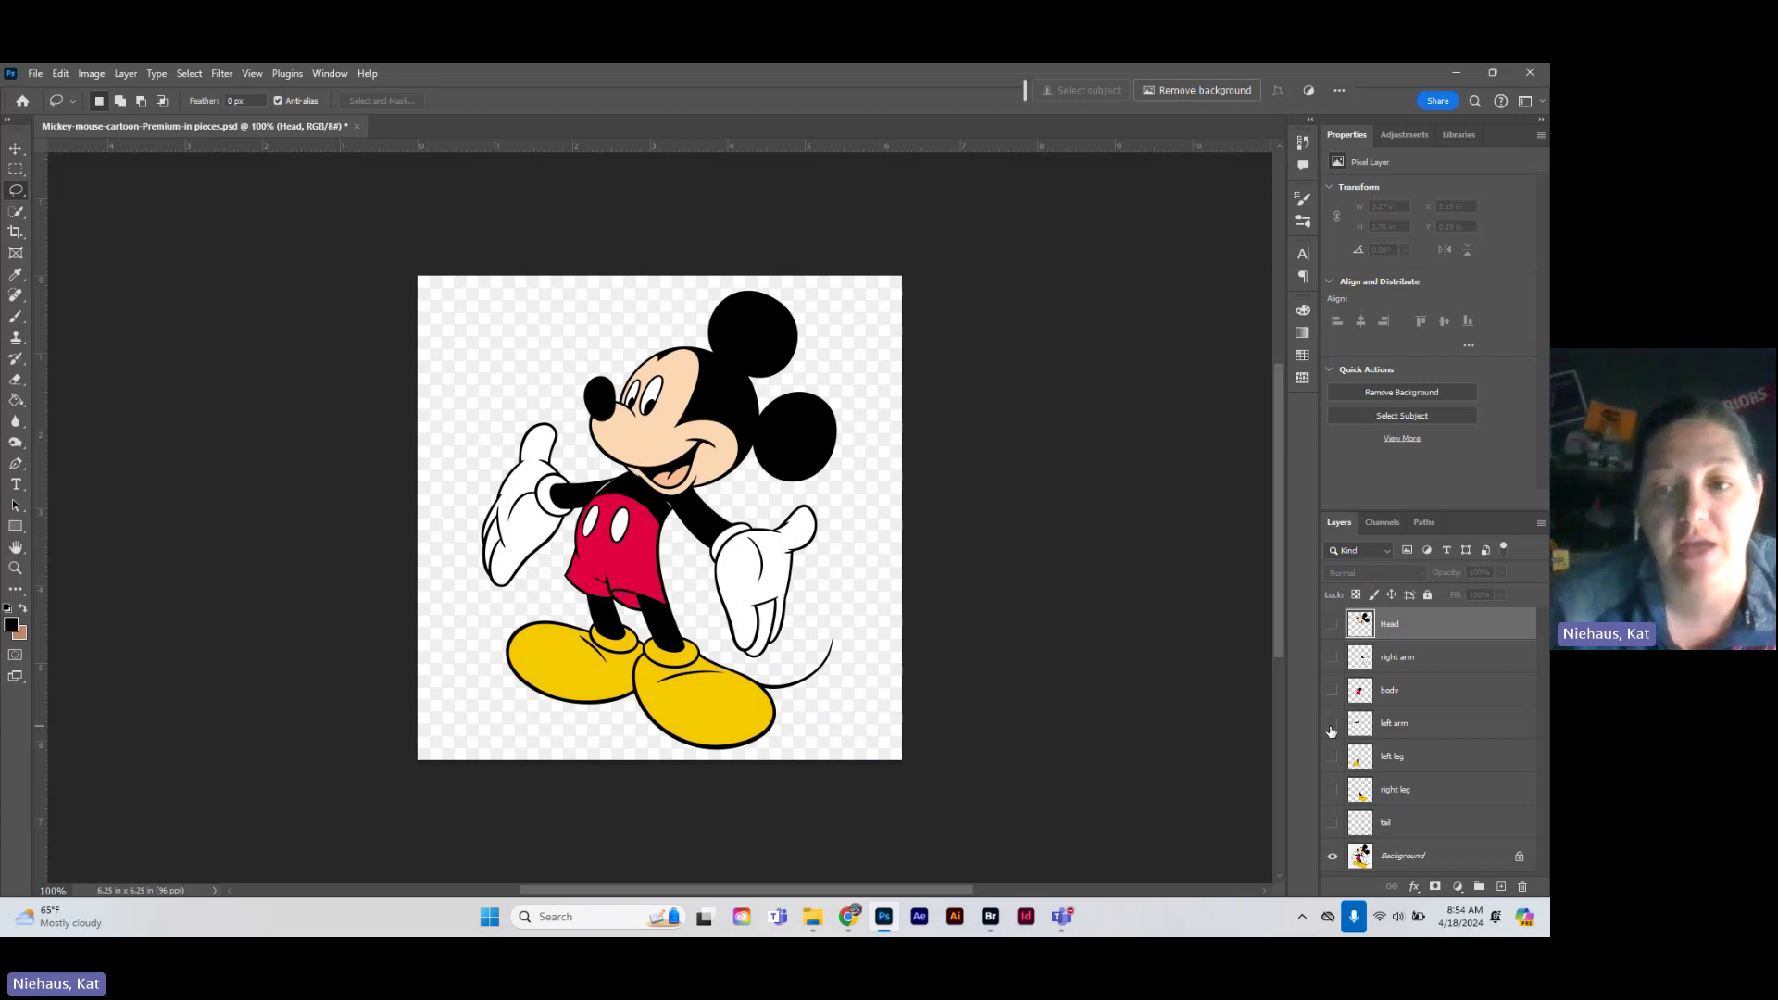
pyautogui.click(1332, 856)
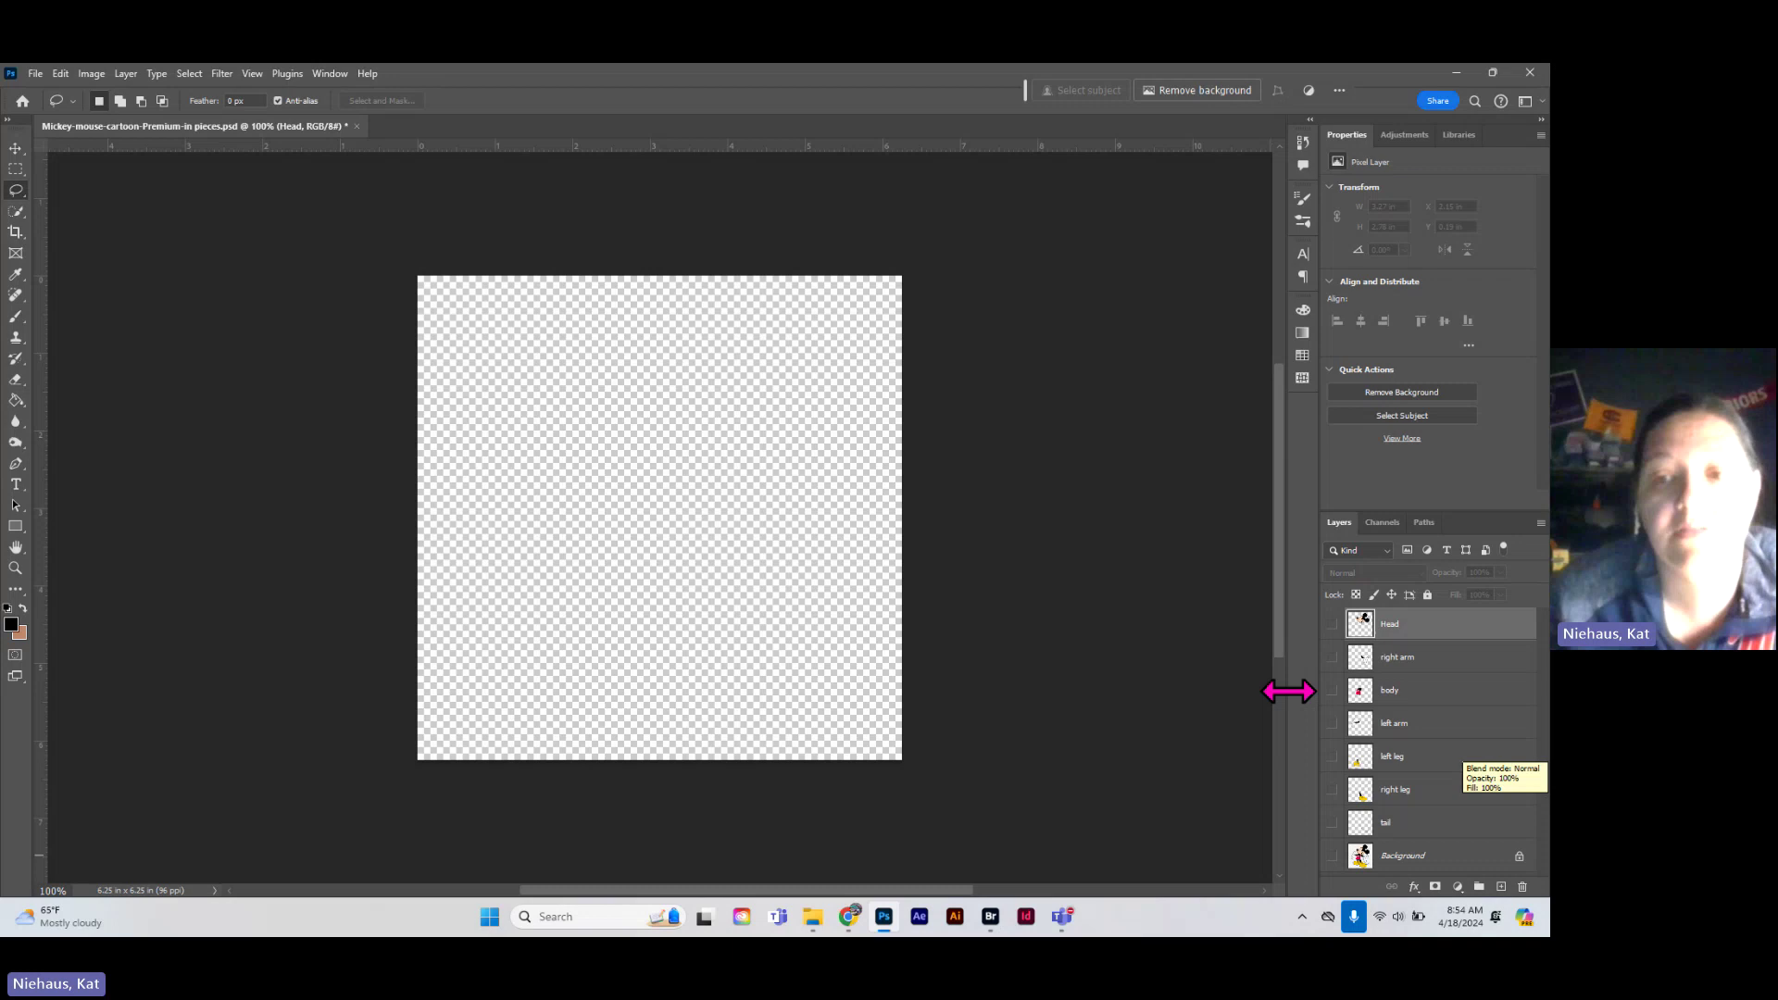
# - Toggle the right arm layer on and off, leaving it visible
pyautogui.click(1333, 657)
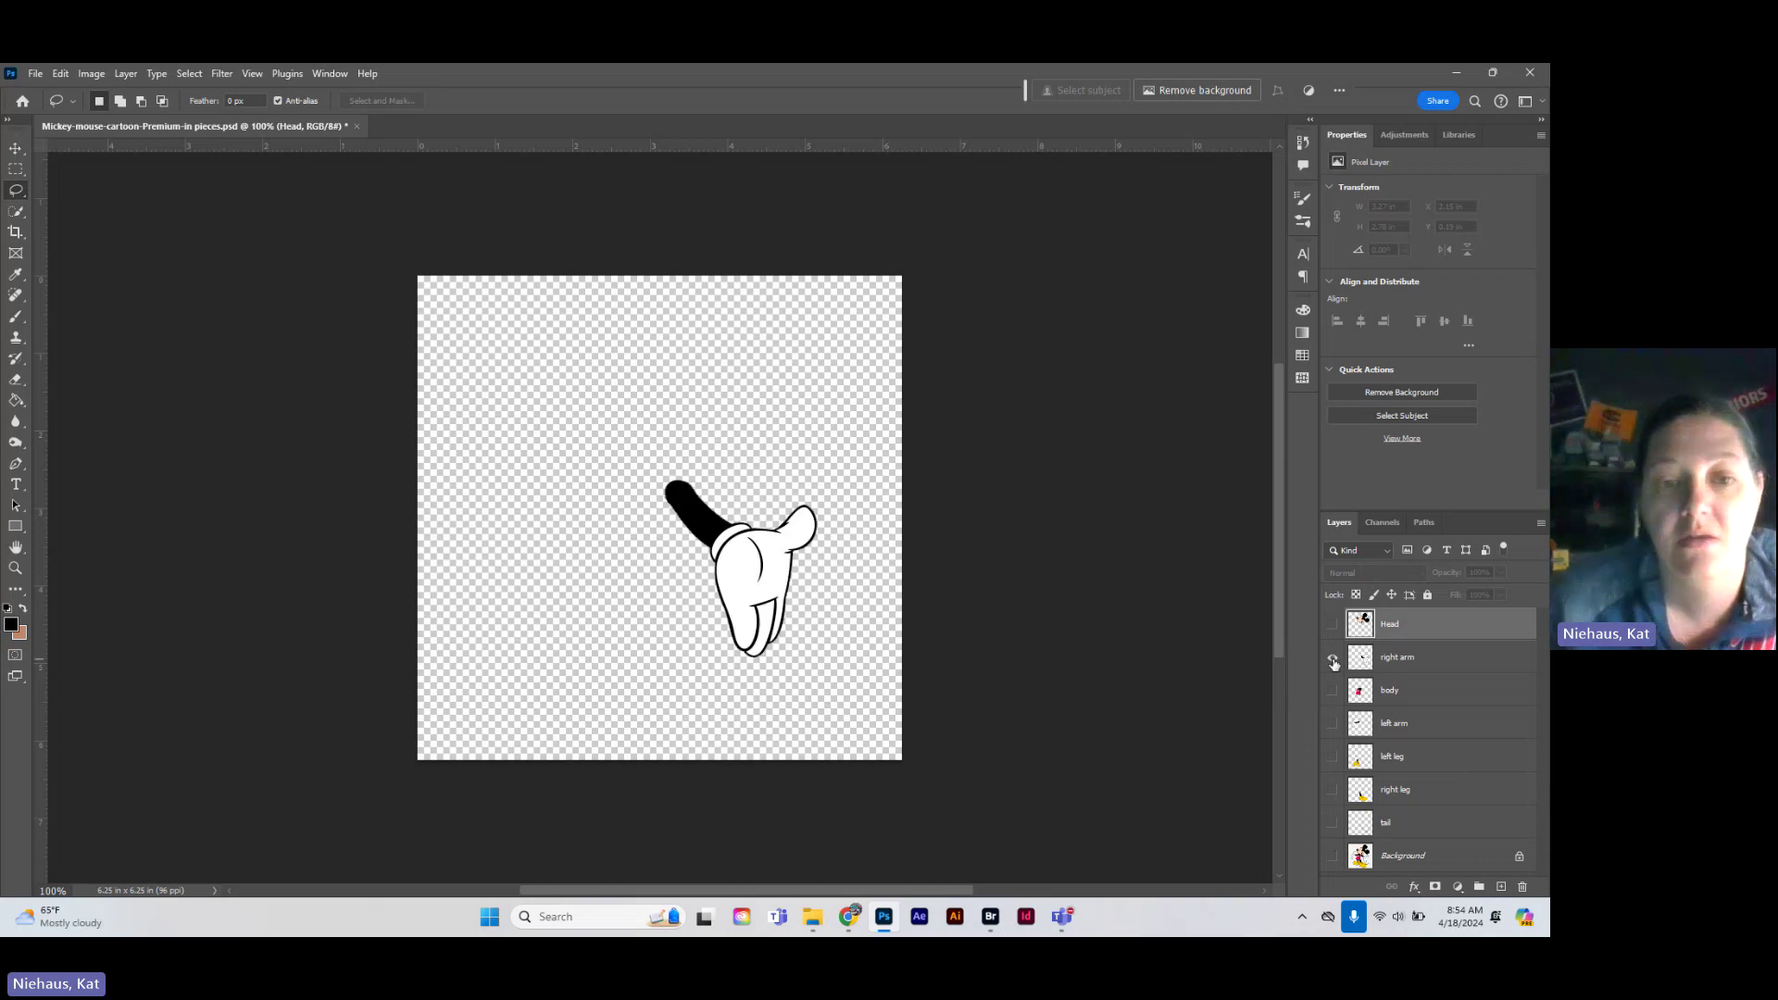
pyautogui.click(1333, 659)
pyautogui.click(1332, 658)
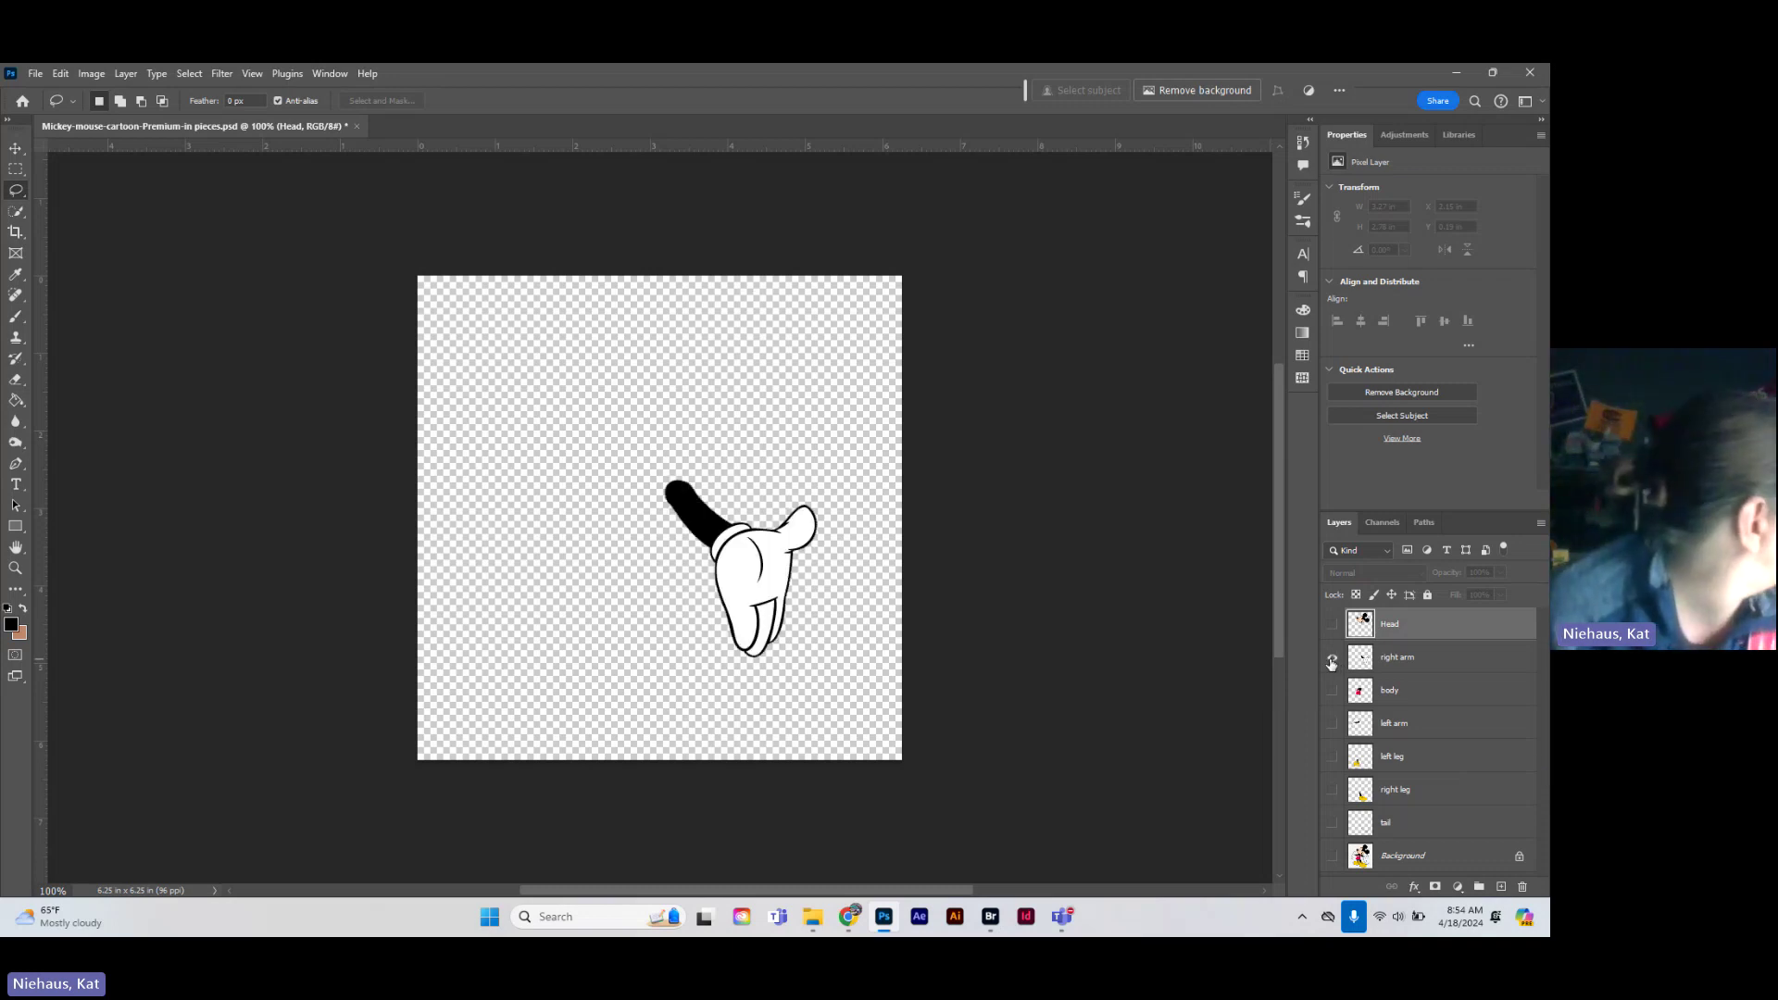
pyautogui.click(1333, 658)
pyautogui.click(1332, 658)
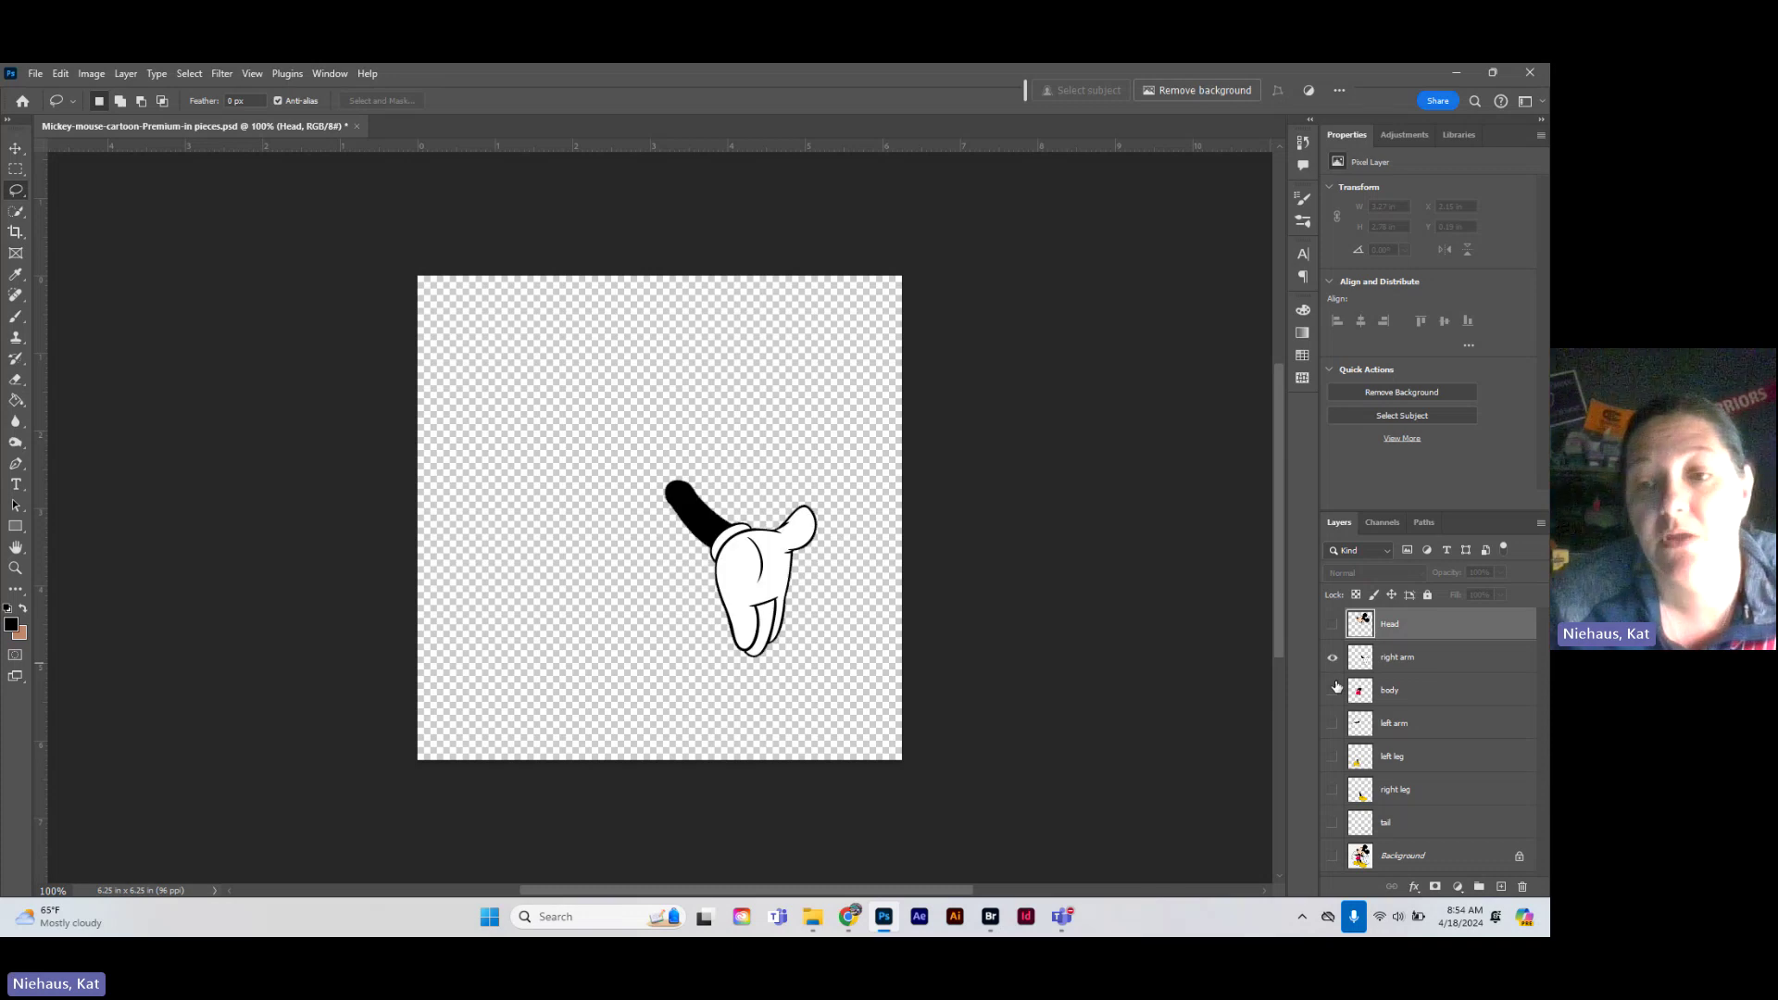
# - Turn on the Head, body, left arm, left leg, right leg, tail and Background layers
pyautogui.click(1332, 624)
pyautogui.click(1332, 691)
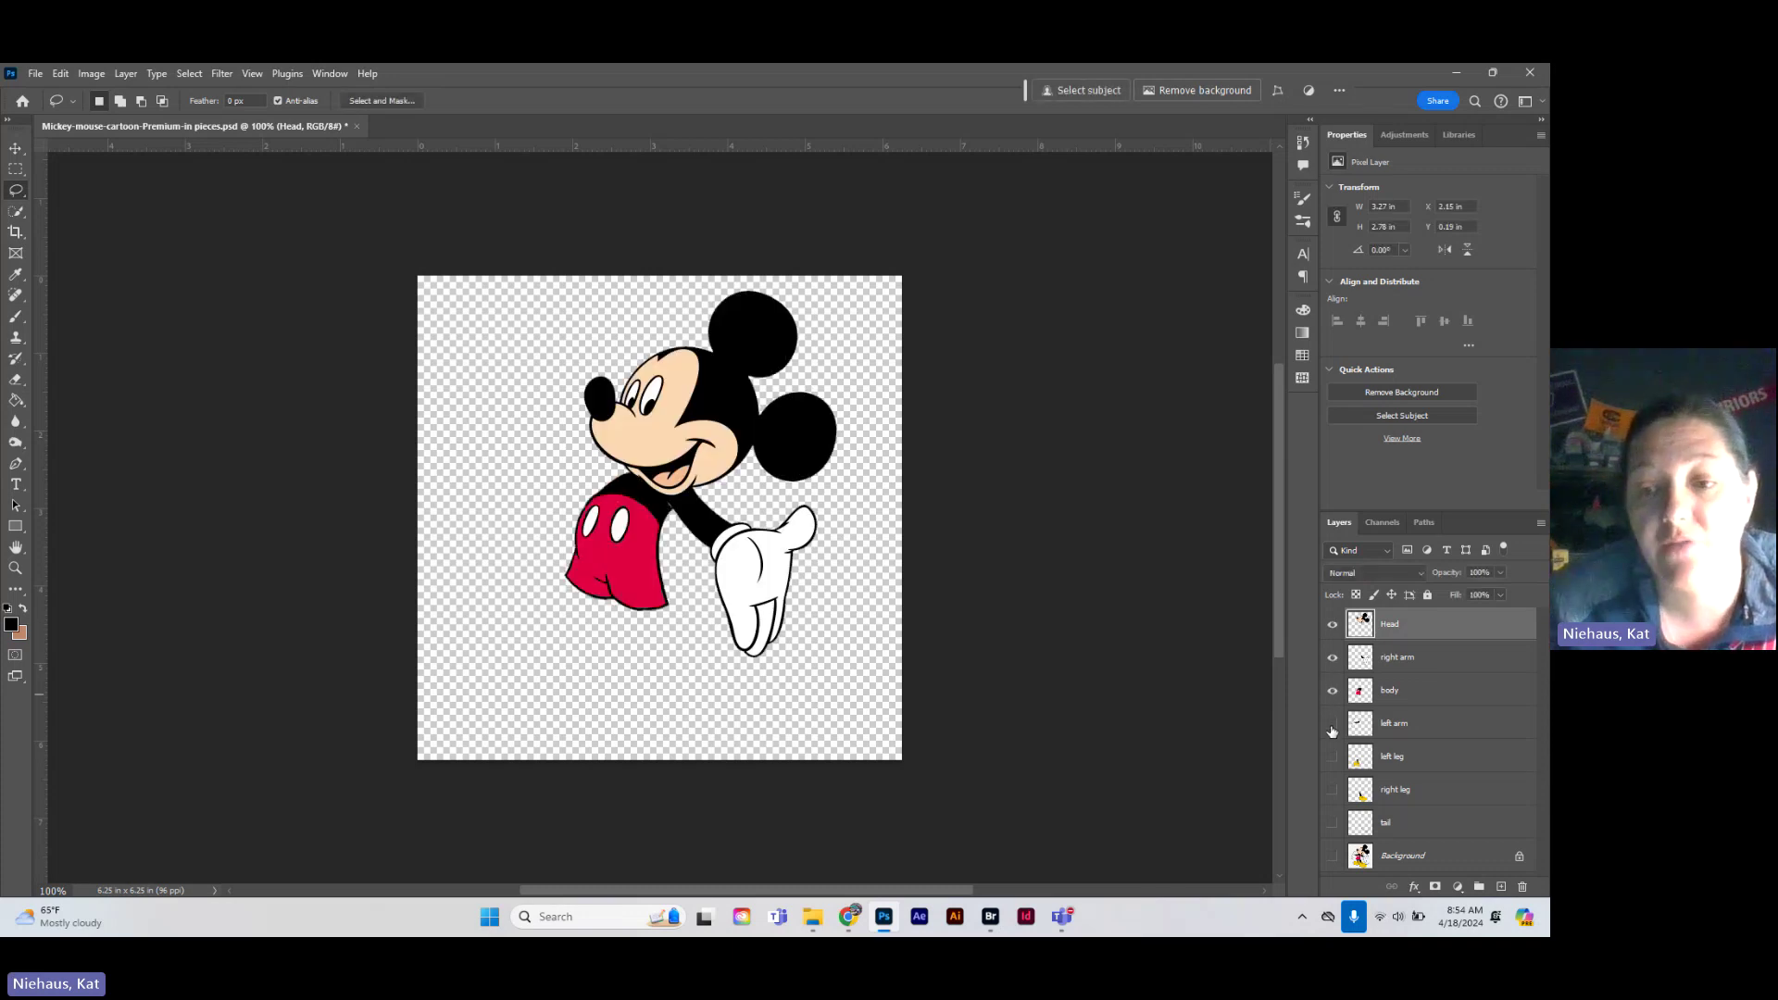
pyautogui.click(1332, 726)
pyautogui.click(1332, 757)
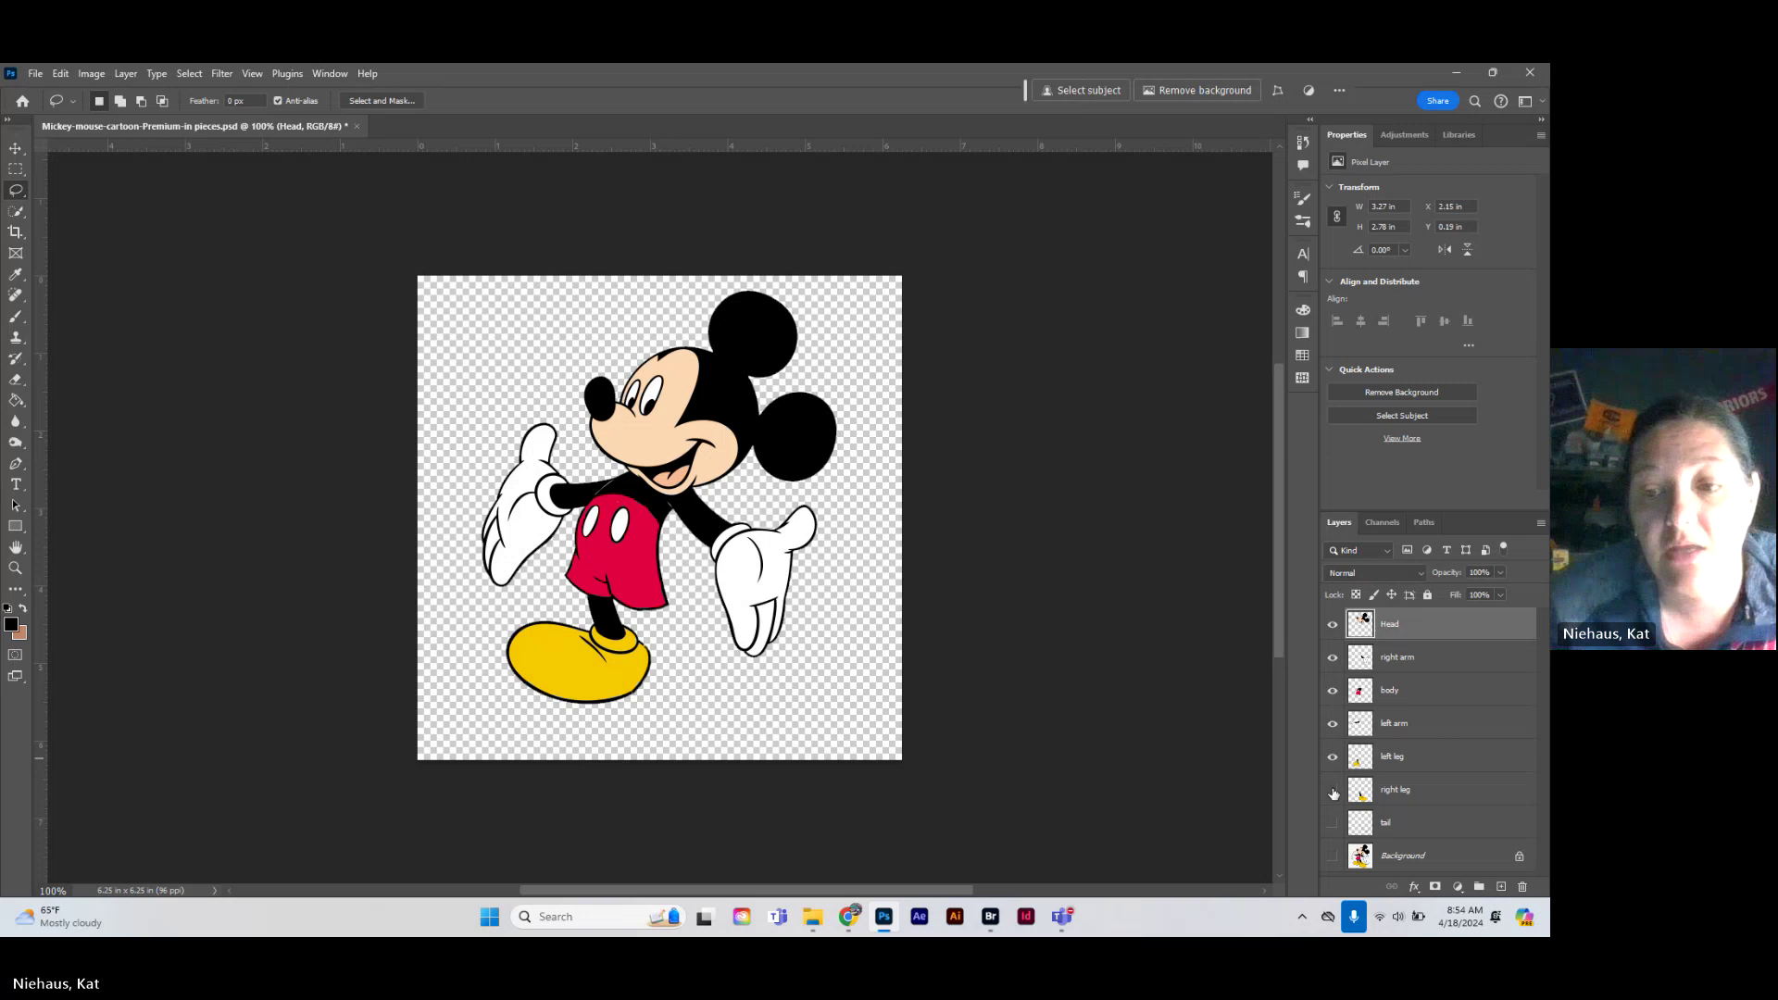
pyautogui.click(1333, 790)
pyautogui.click(1332, 823)
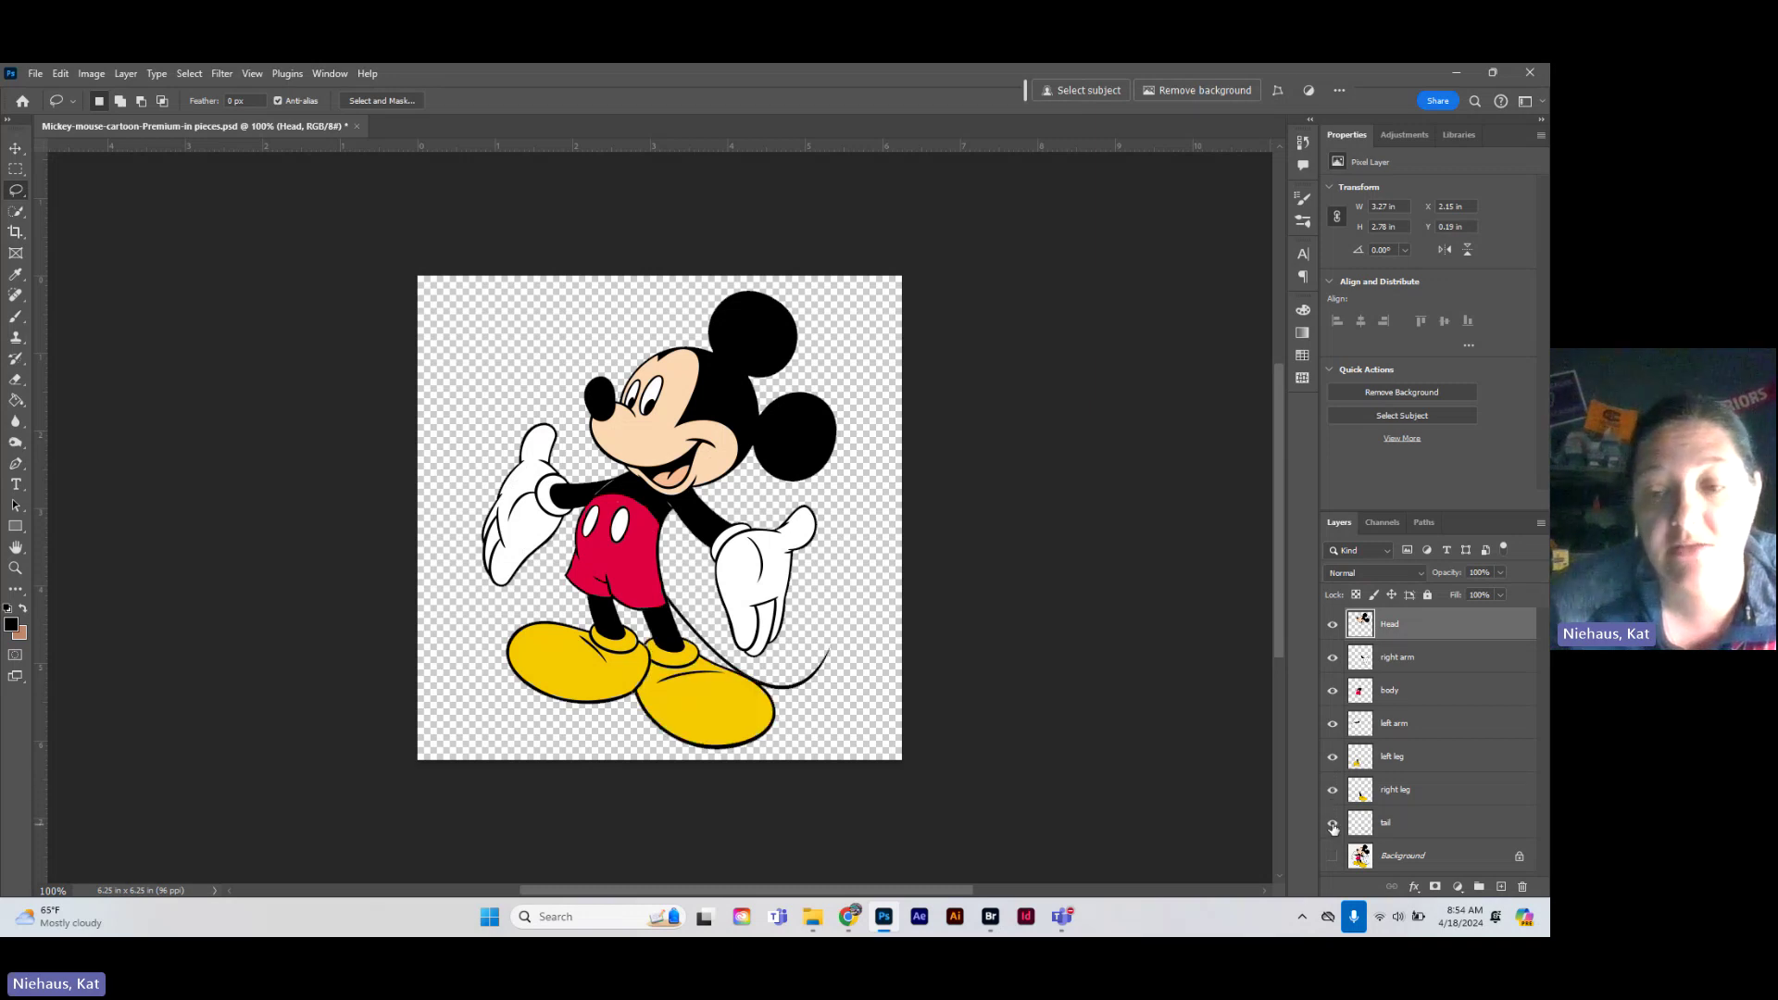
pyautogui.click(1332, 856)
# - Hide the other layers and check the left and right leg layers individually
pyautogui.moveTo(1332, 757); pyautogui.dragTo(1332, 625)
pyautogui.click(1335, 813)
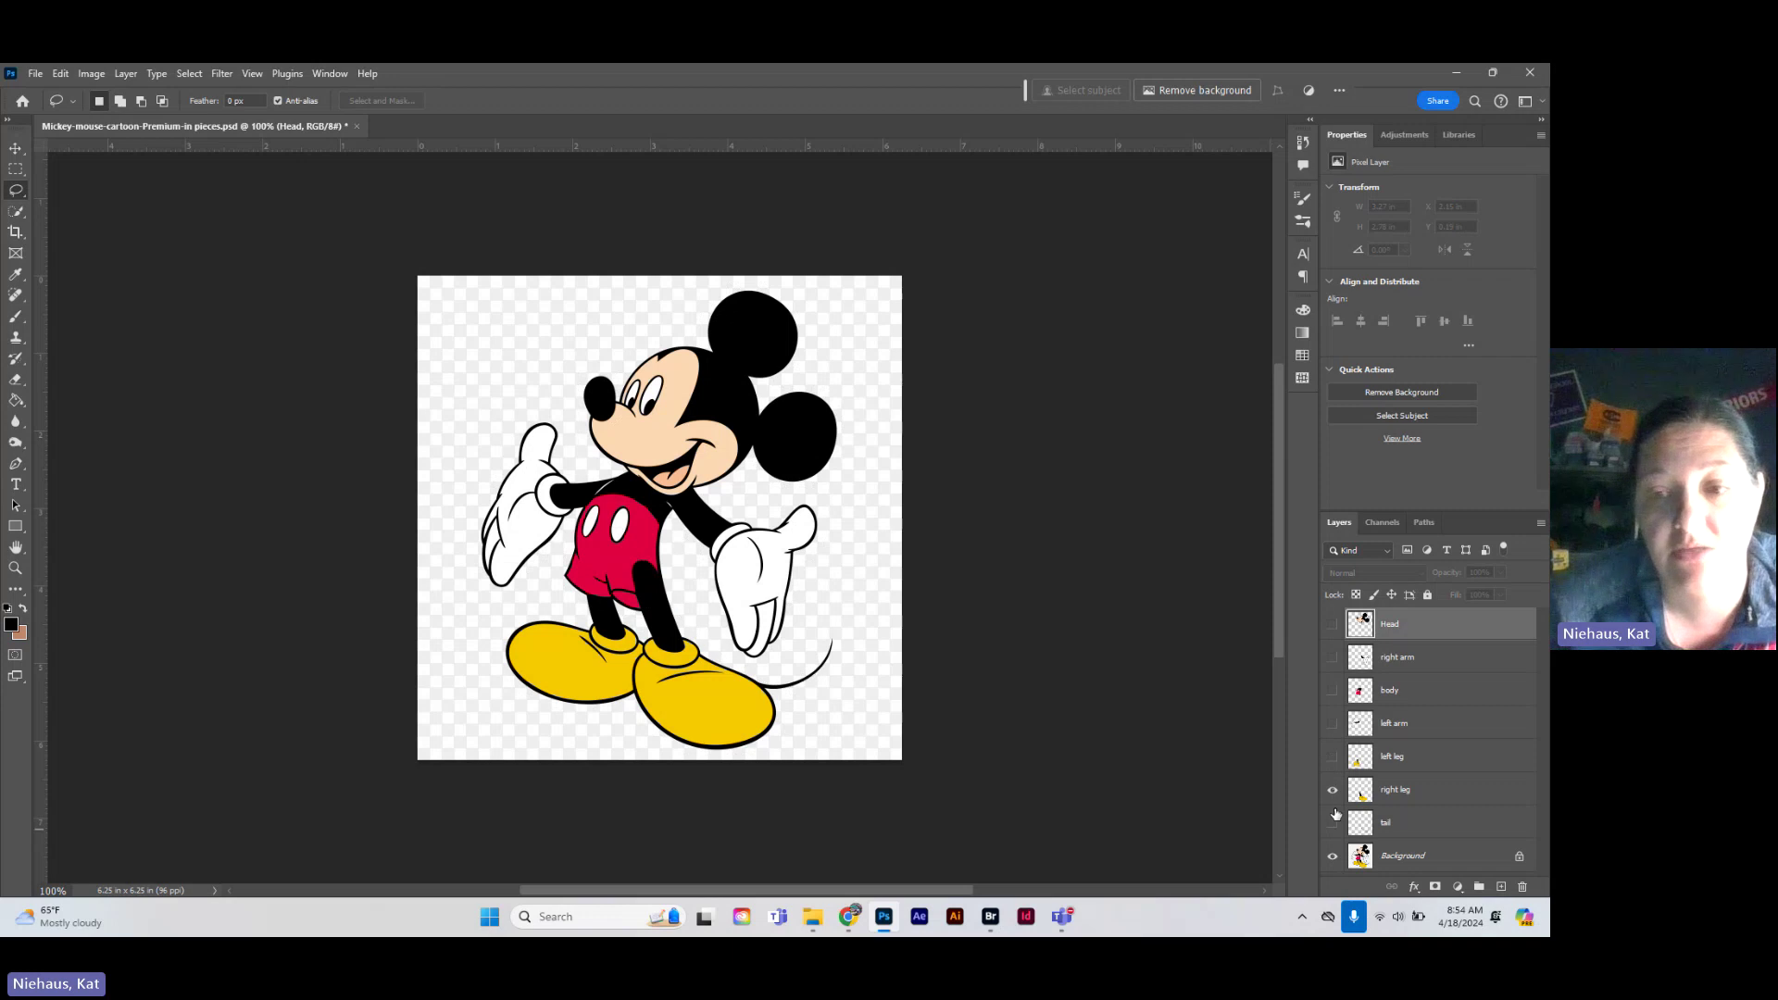
pyautogui.click(1332, 855)
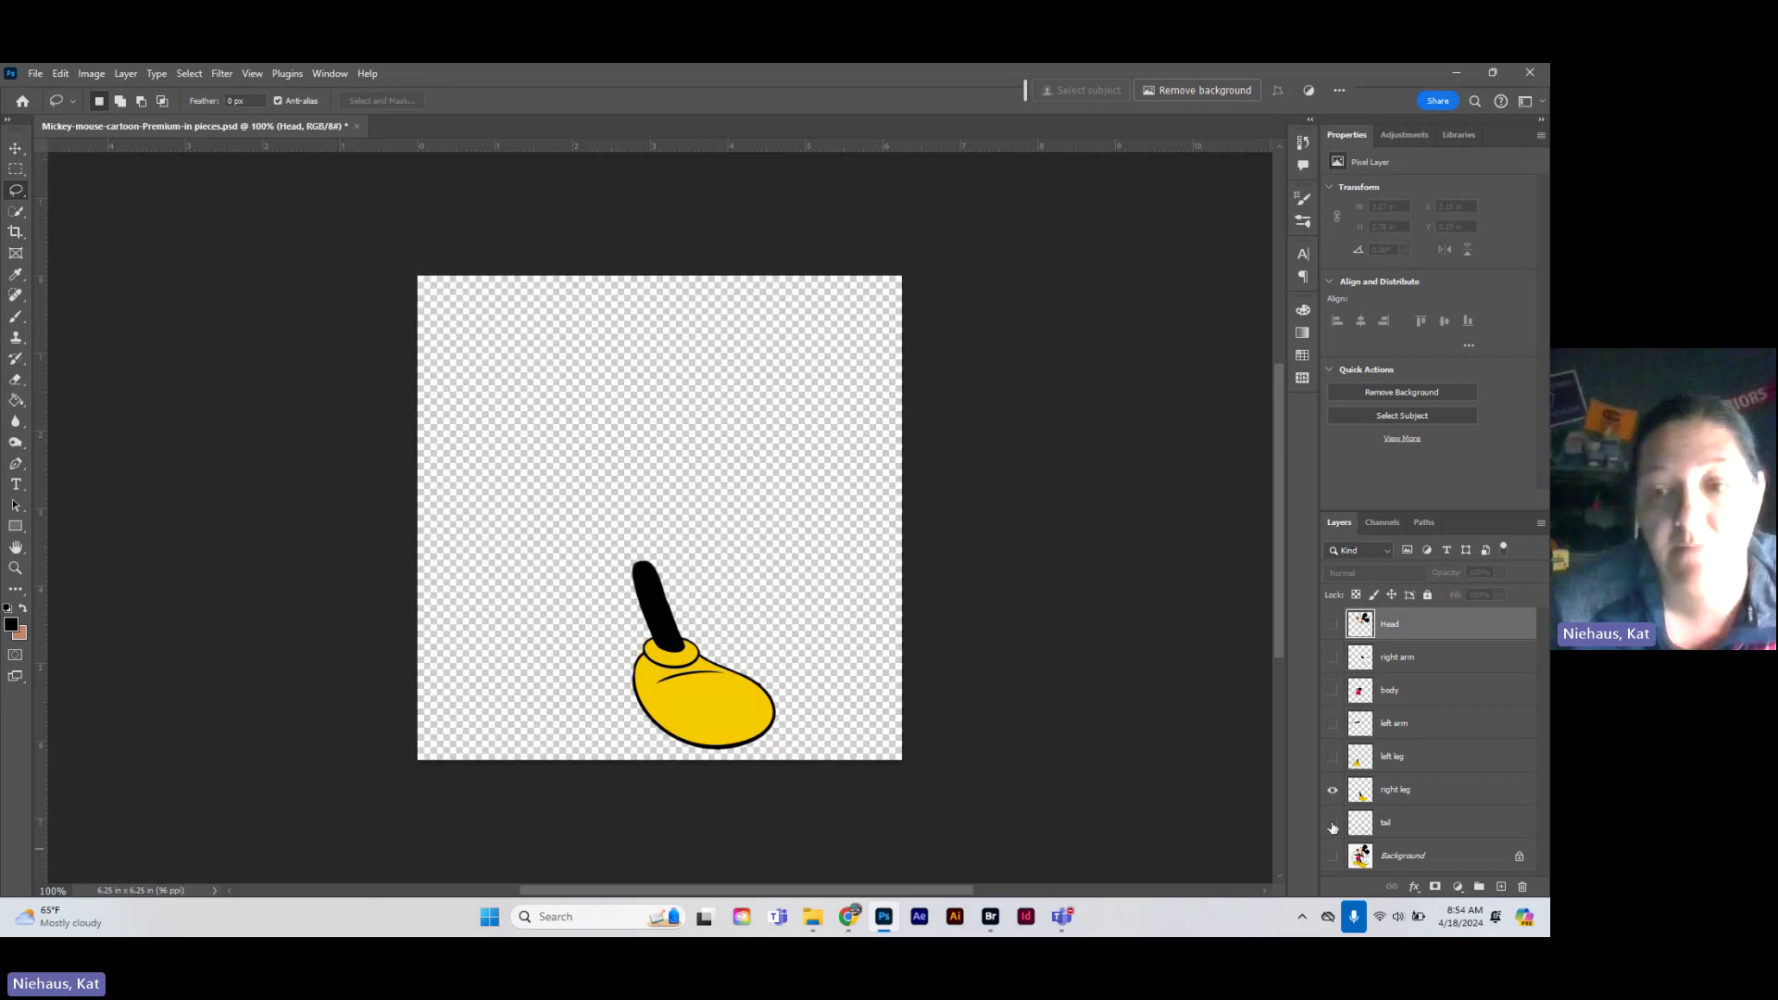
pyautogui.click(1332, 757)
pyautogui.click(1332, 789)
pyautogui.click(1332, 756)
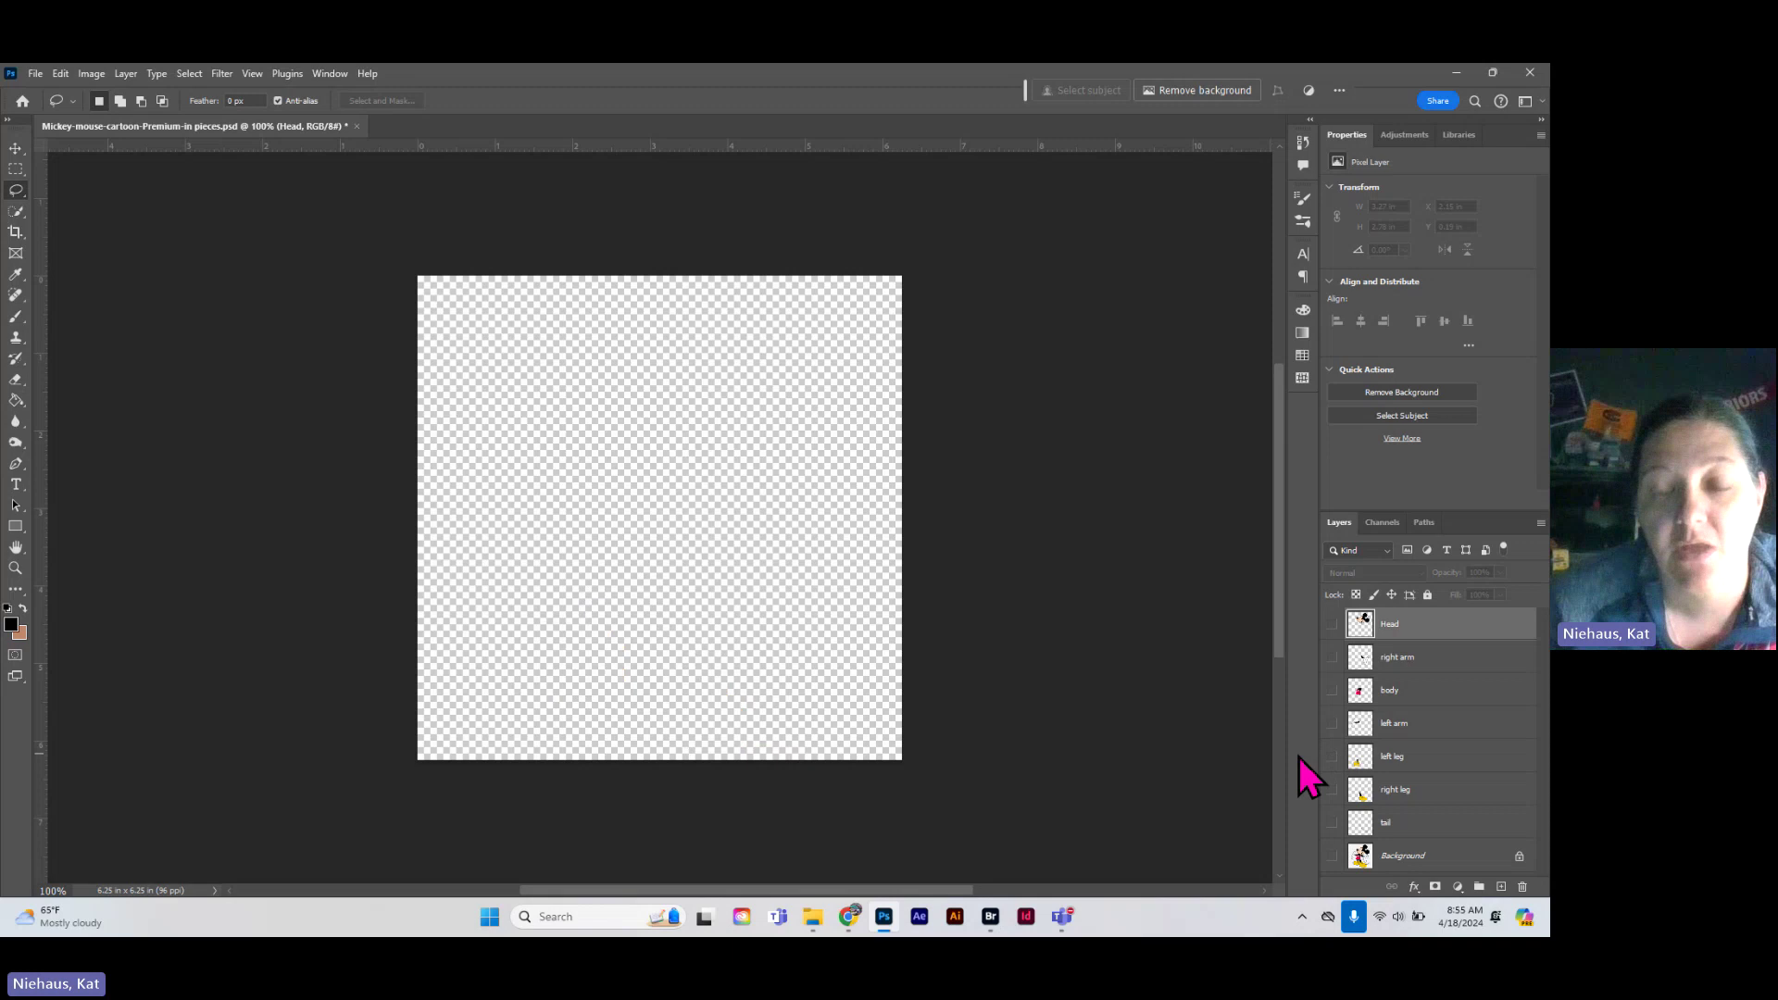
# - Turn Head through left leg, Background, right leg and tail back on
pyautogui.moveTo(1333, 623); pyautogui.dragTo(1333, 756)
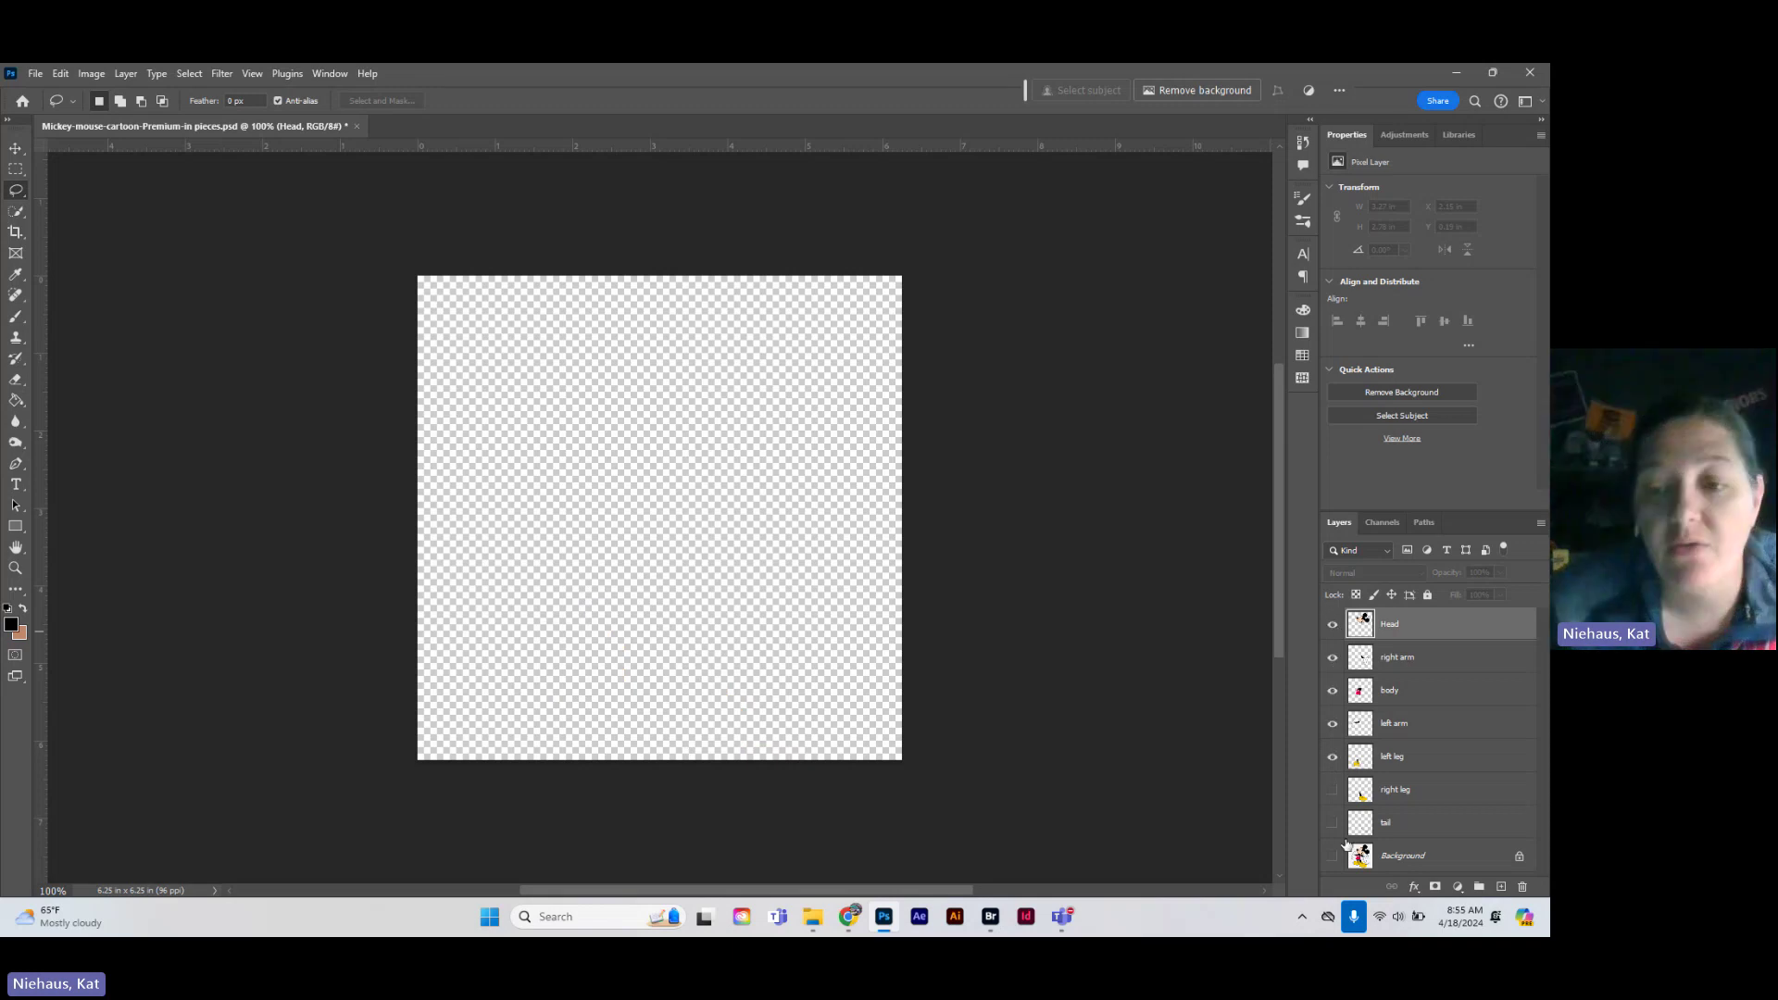
pyautogui.click(1332, 855)
pyautogui.click(1332, 822)
pyautogui.click(1332, 790)
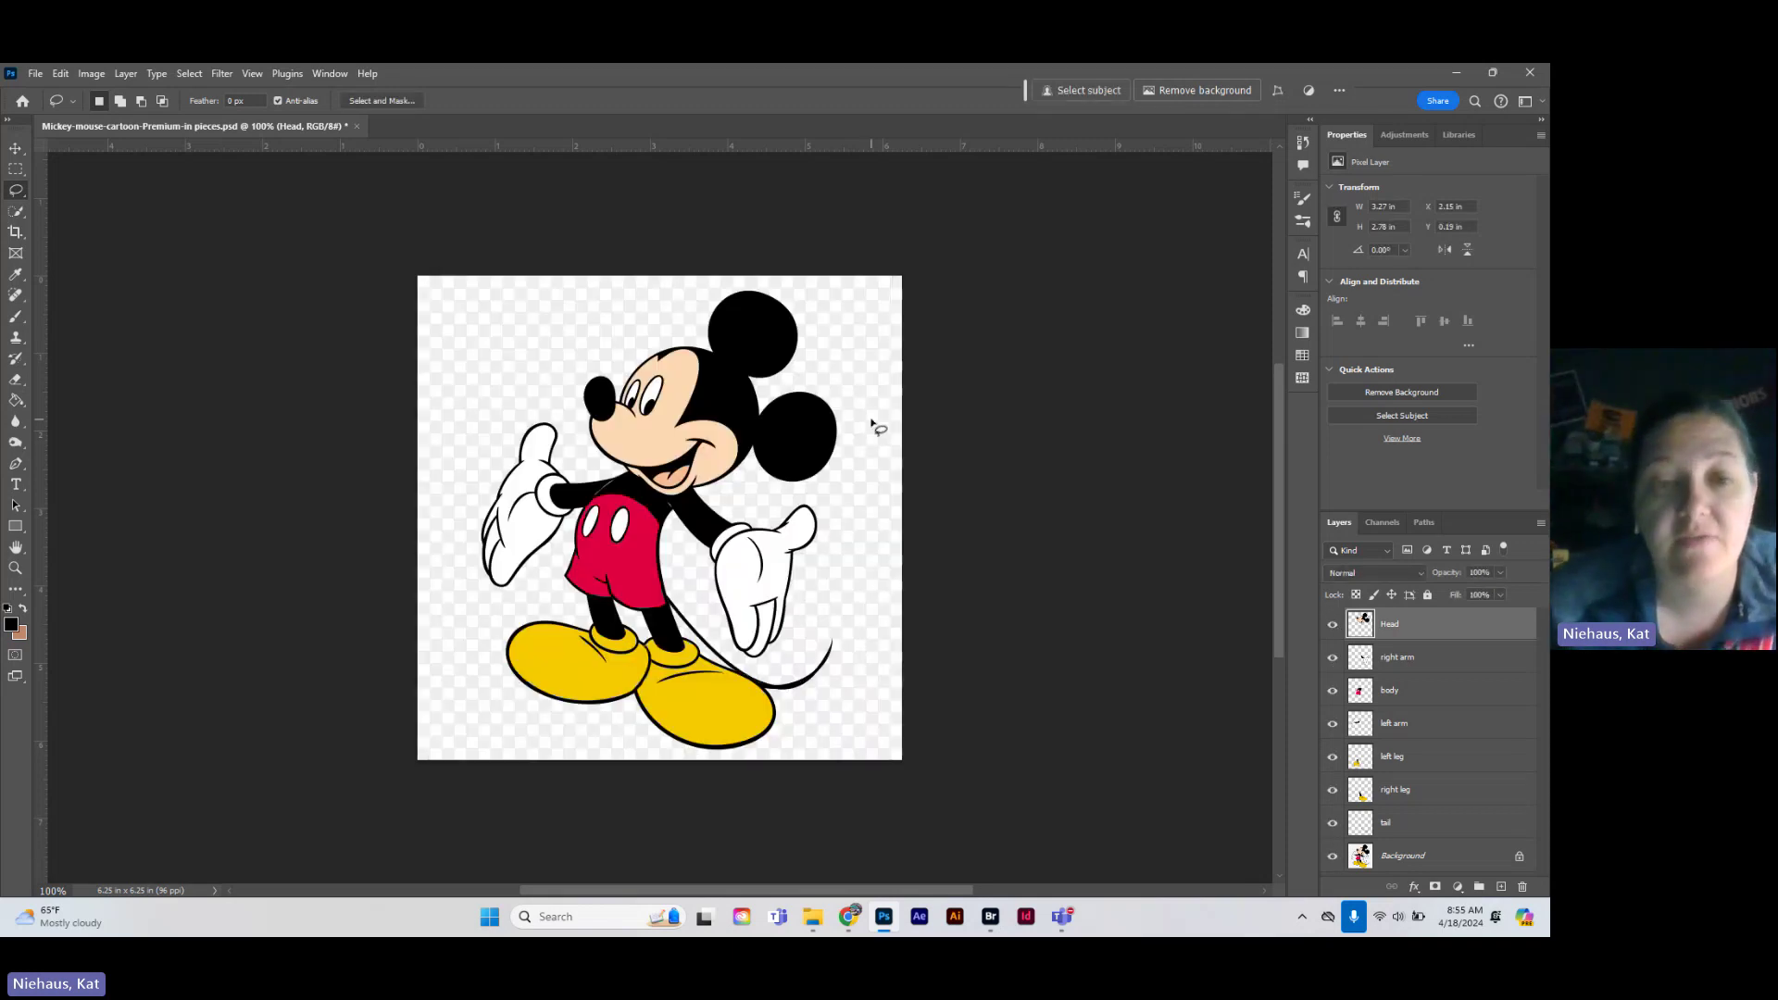